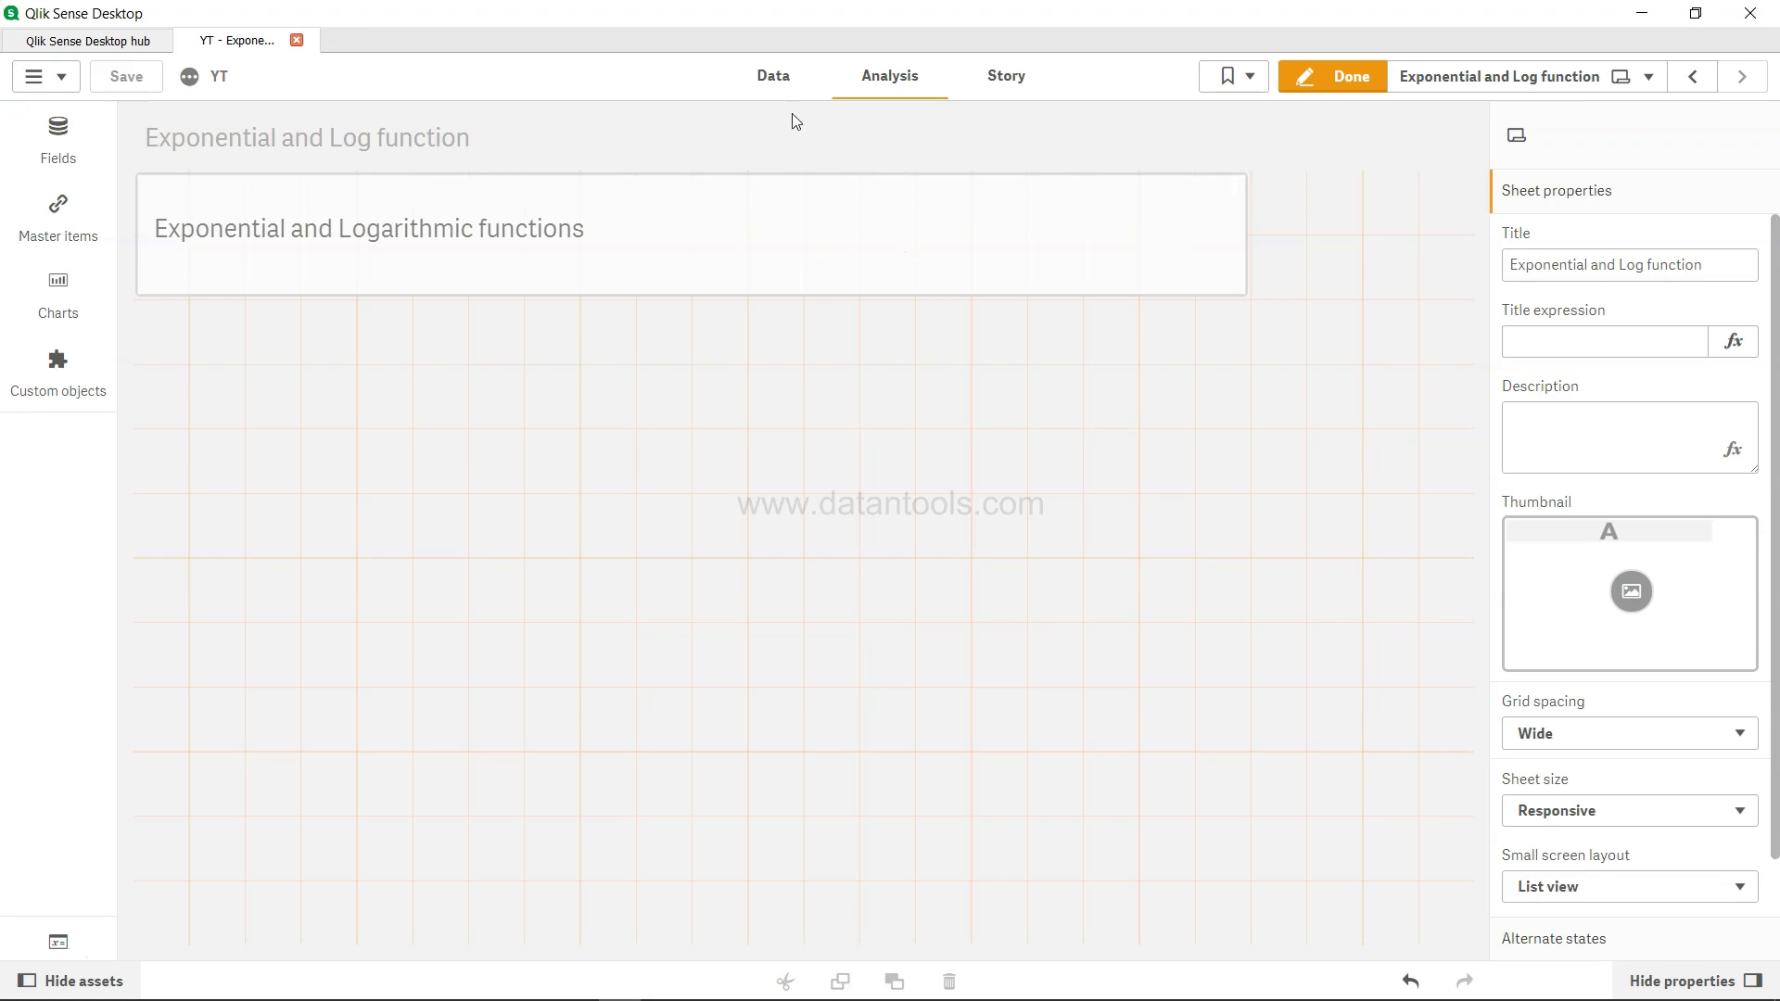
Open the Math section of the data load script and review its inline number table.
click(782, 74)
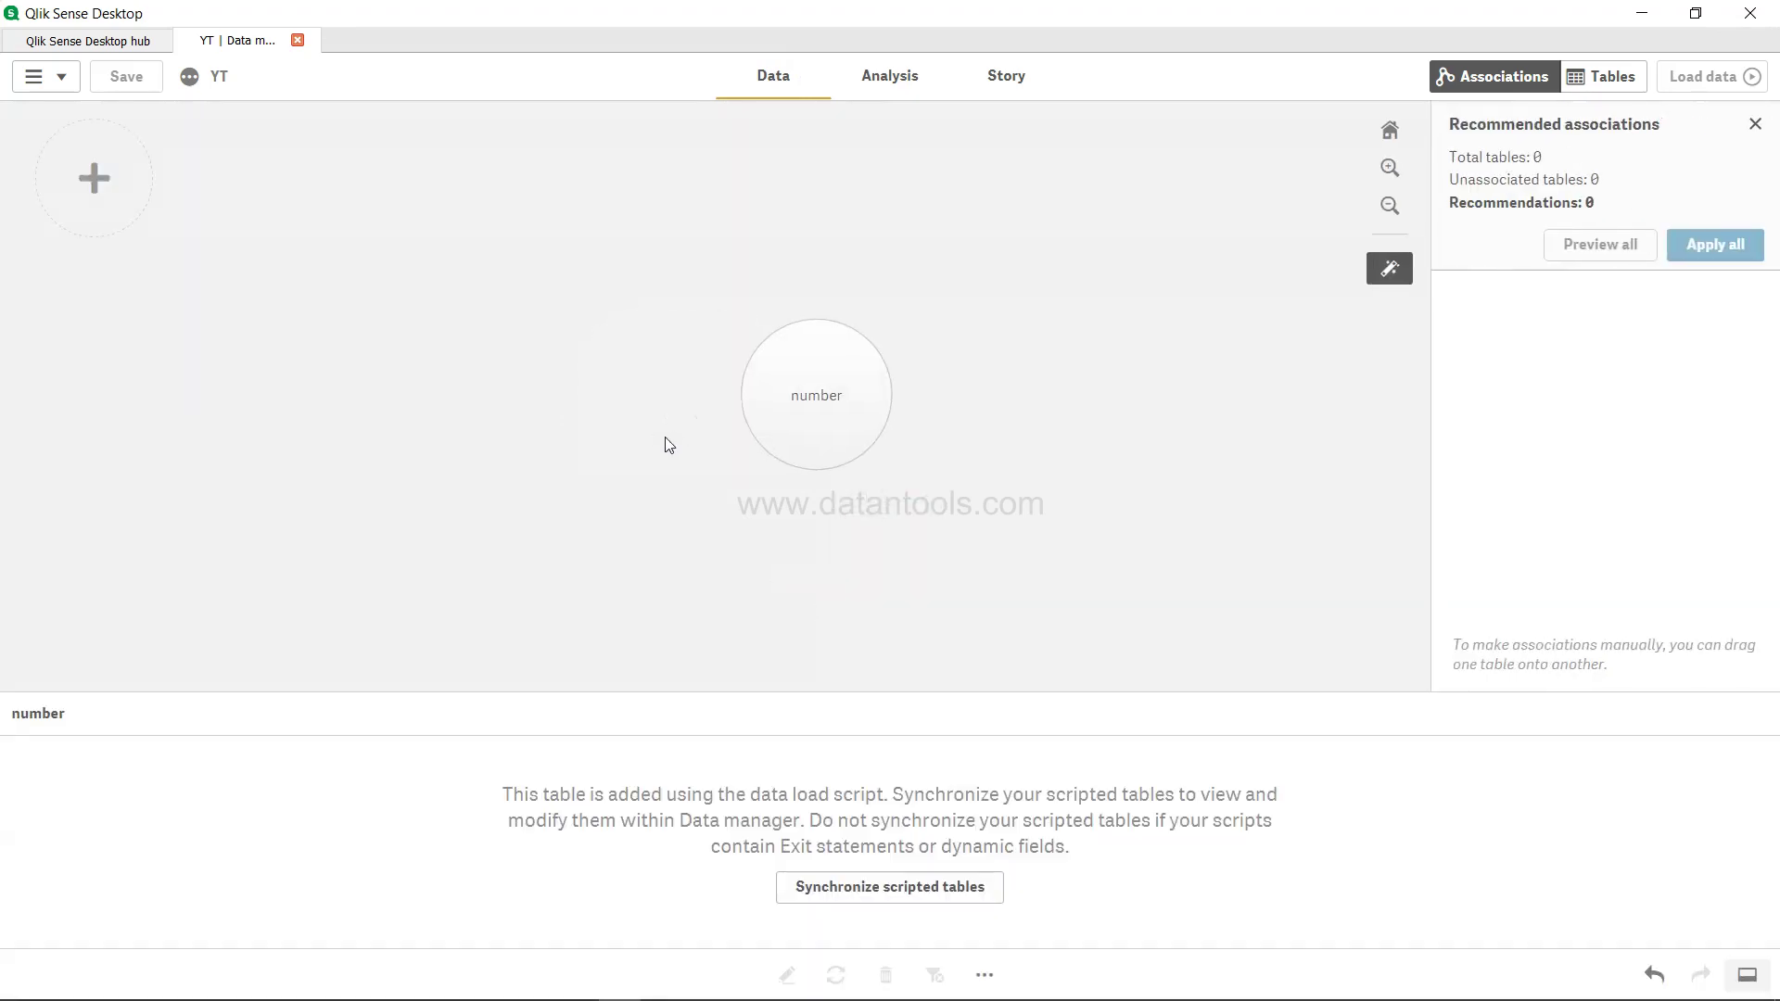
click(58, 72)
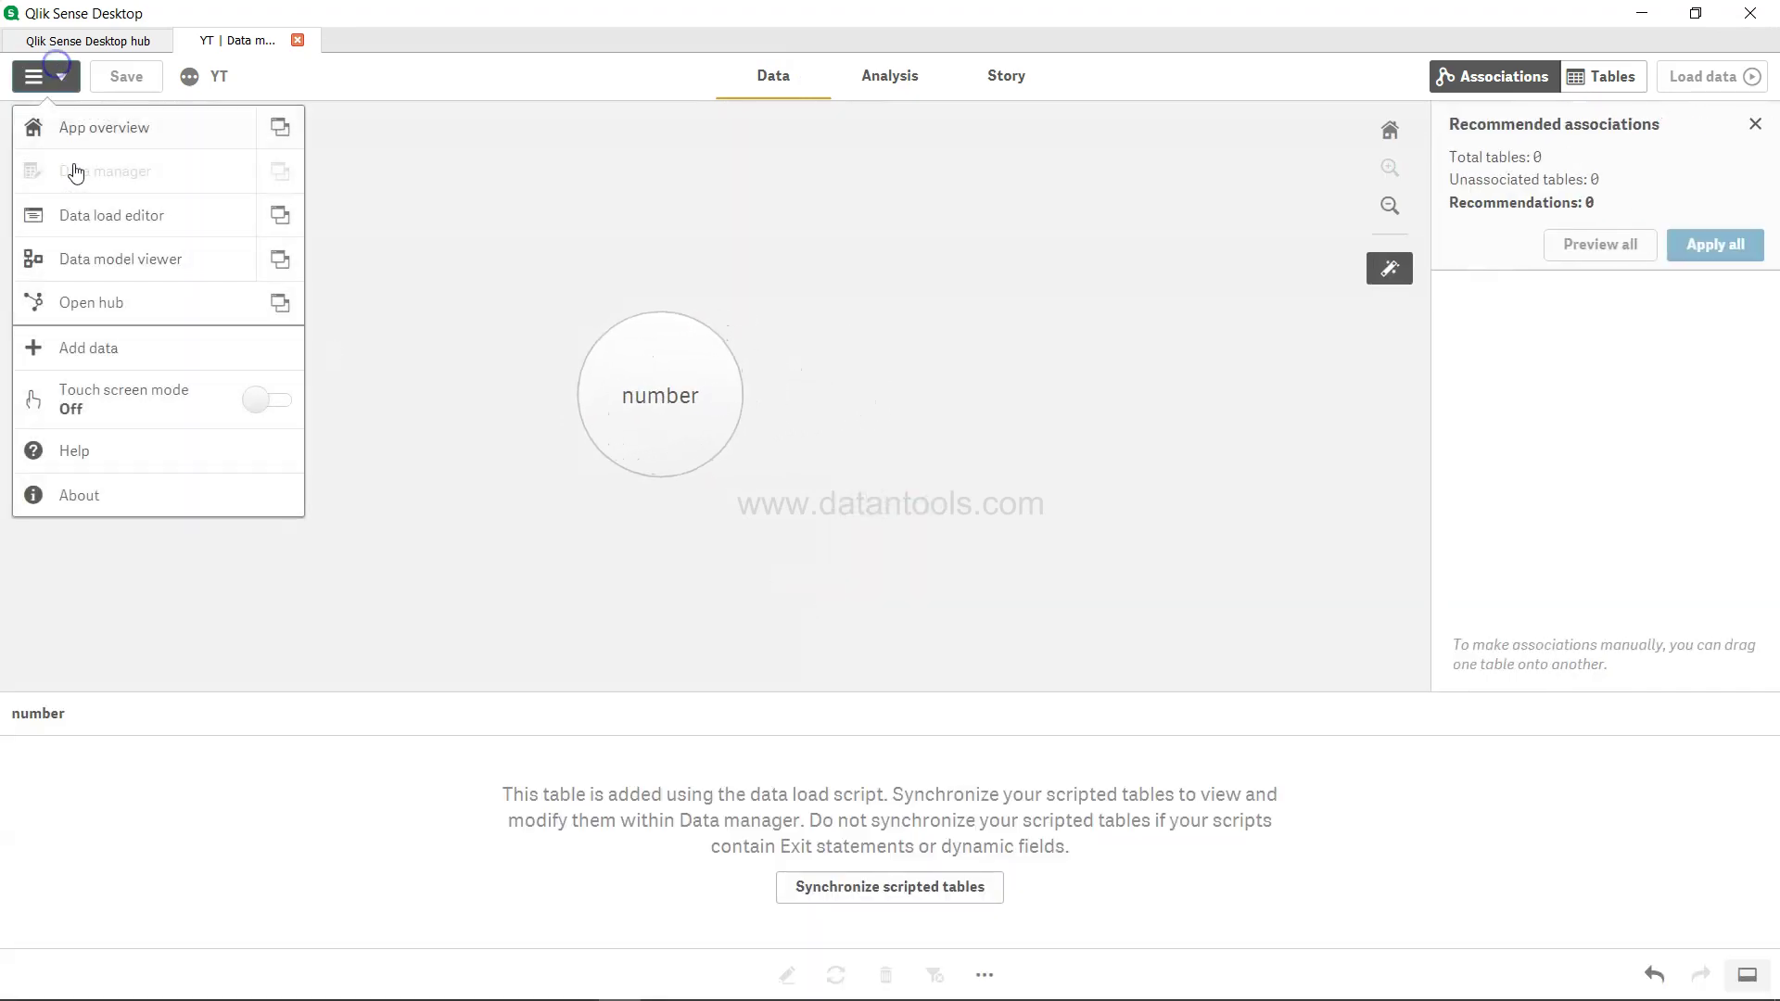
click(115, 213)
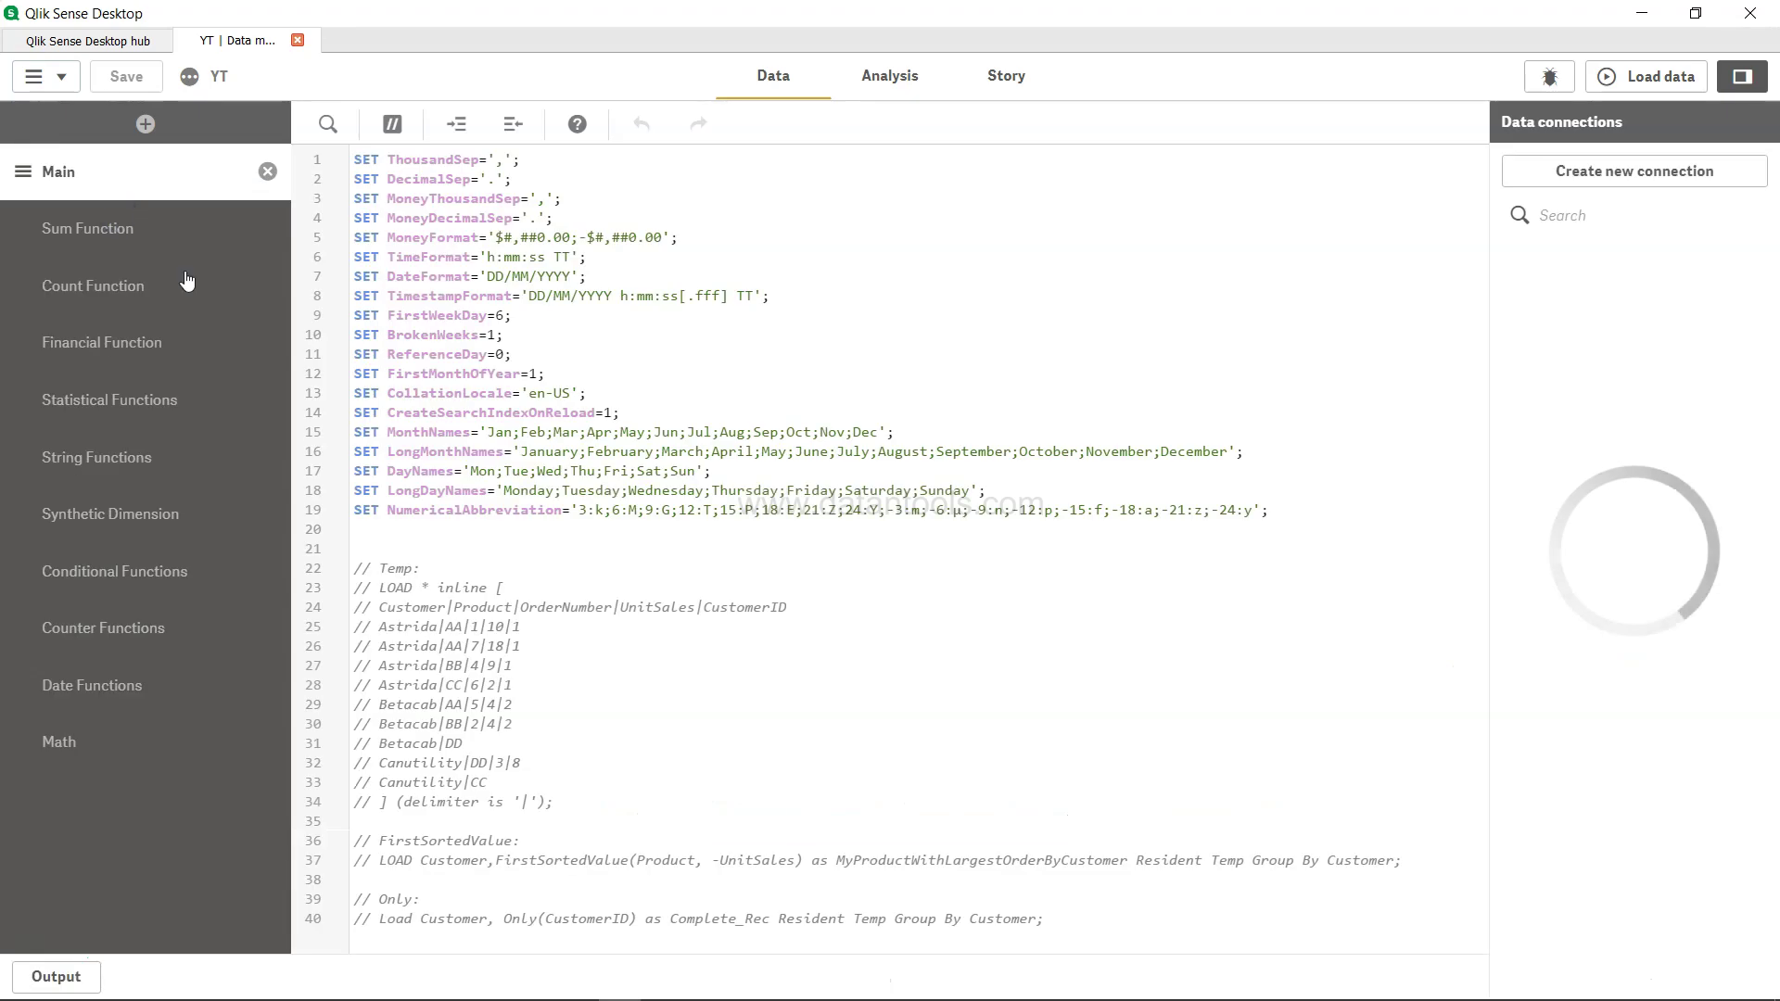
click(121, 749)
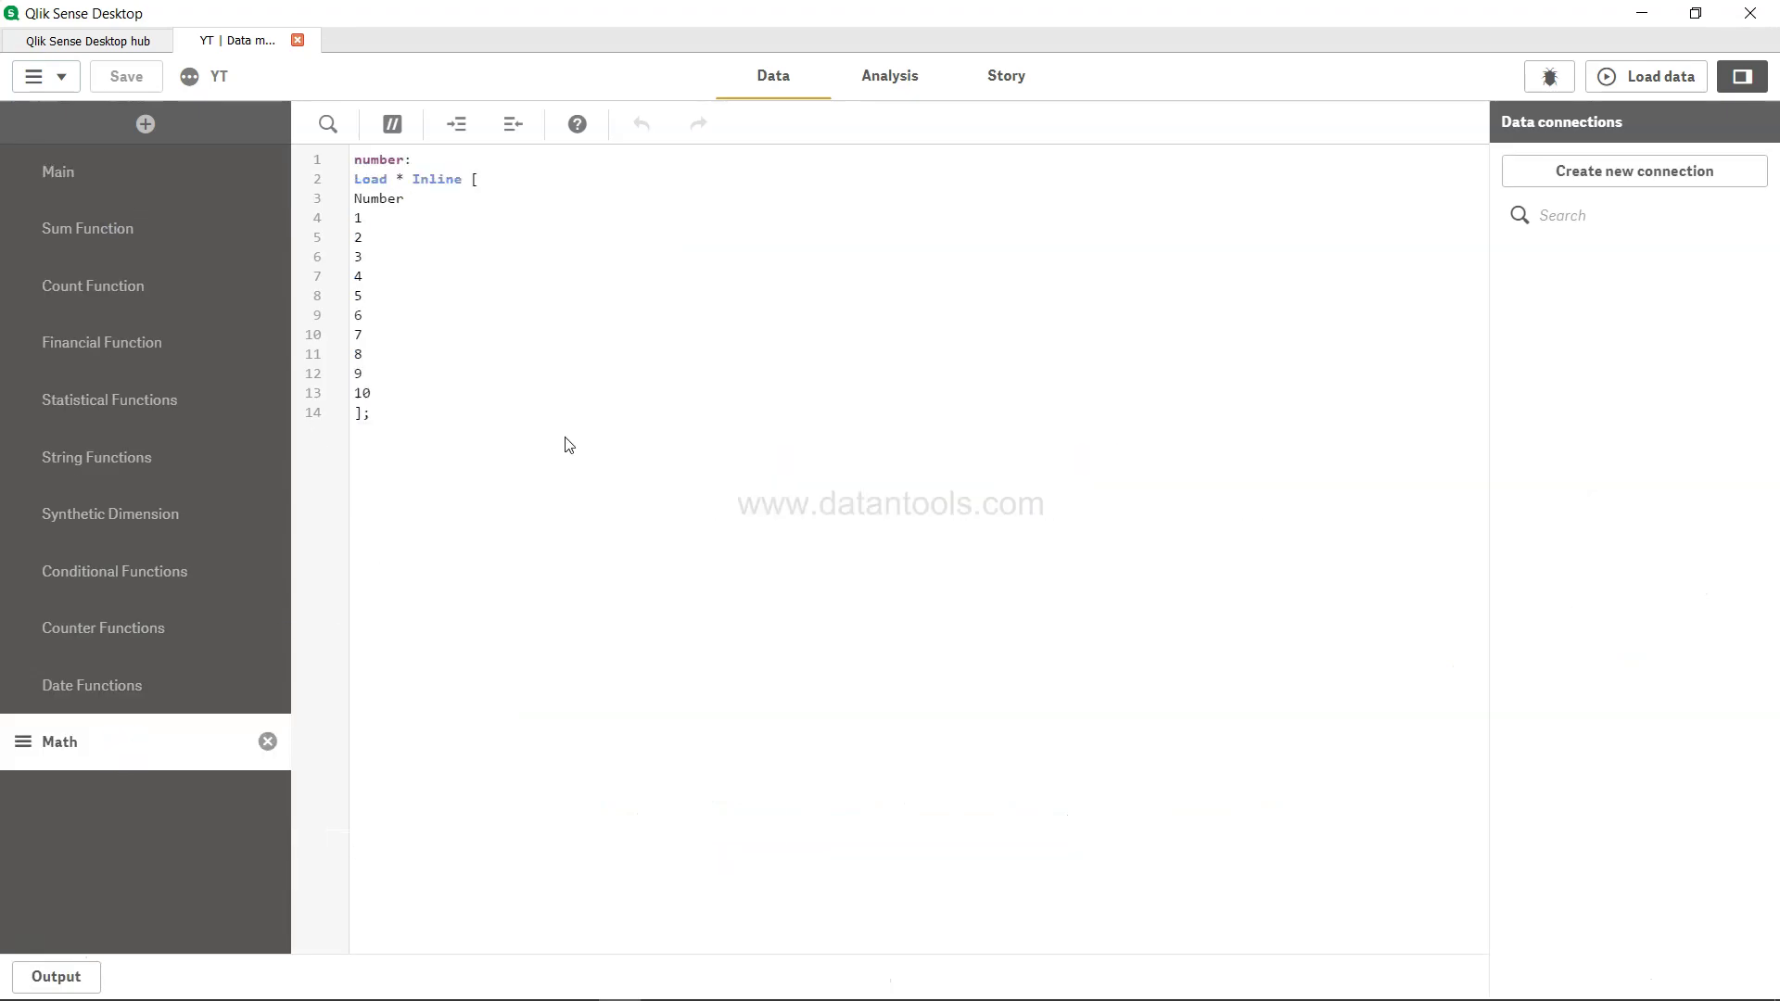
drag(352, 159, 443, 436)
click(443, 436)
Load the script's data into the app and return to the Exponential and Log function sheet.
click(1641, 74)
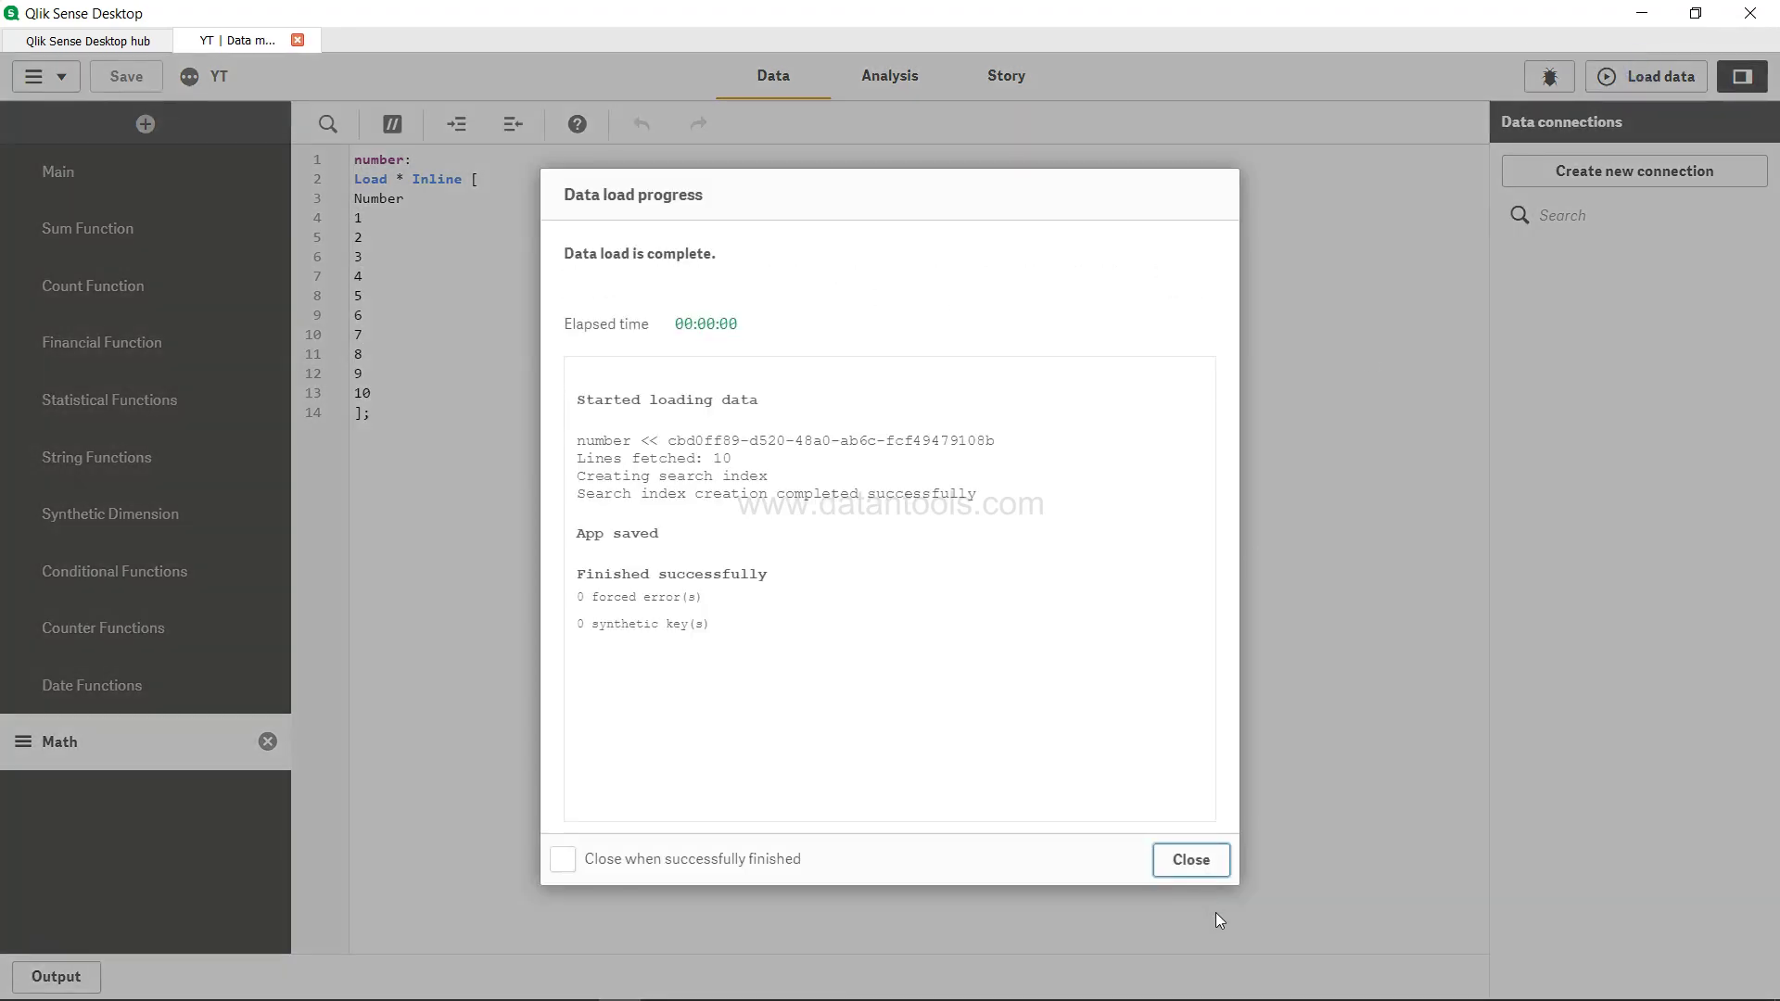
click(1205, 860)
click(885, 85)
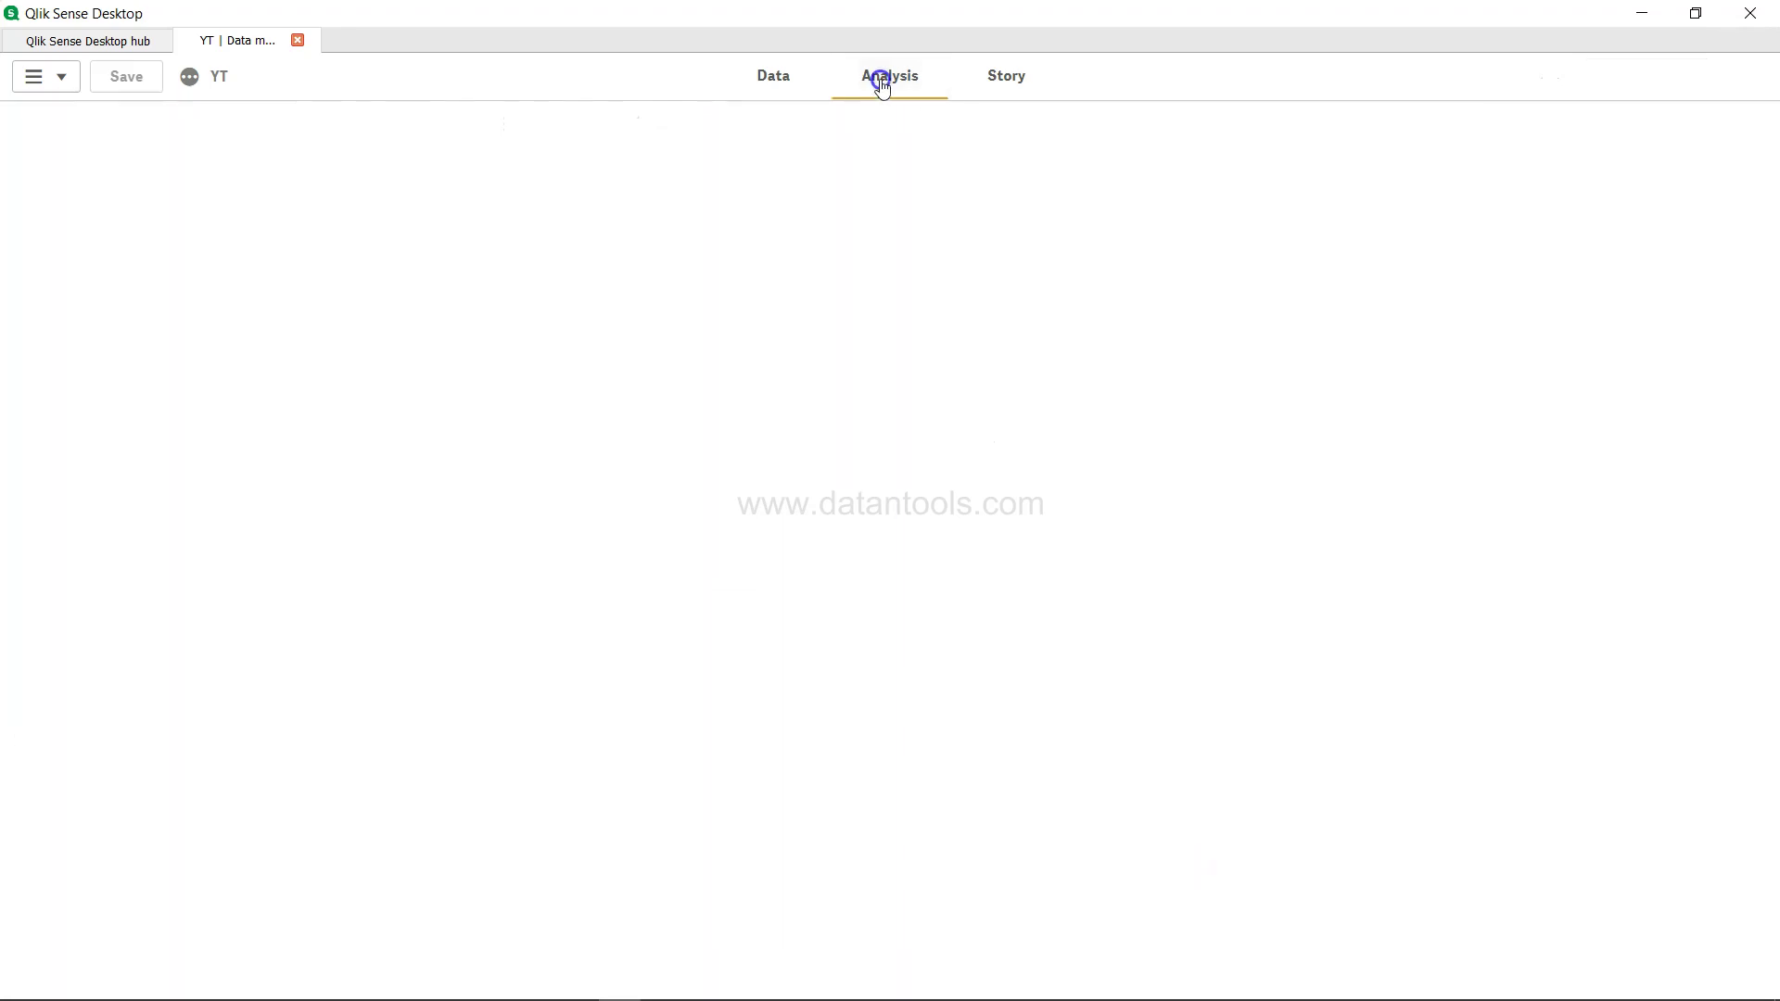
Add a line chart below the sheet's heading text with Number as its dimension.
click(61, 319)
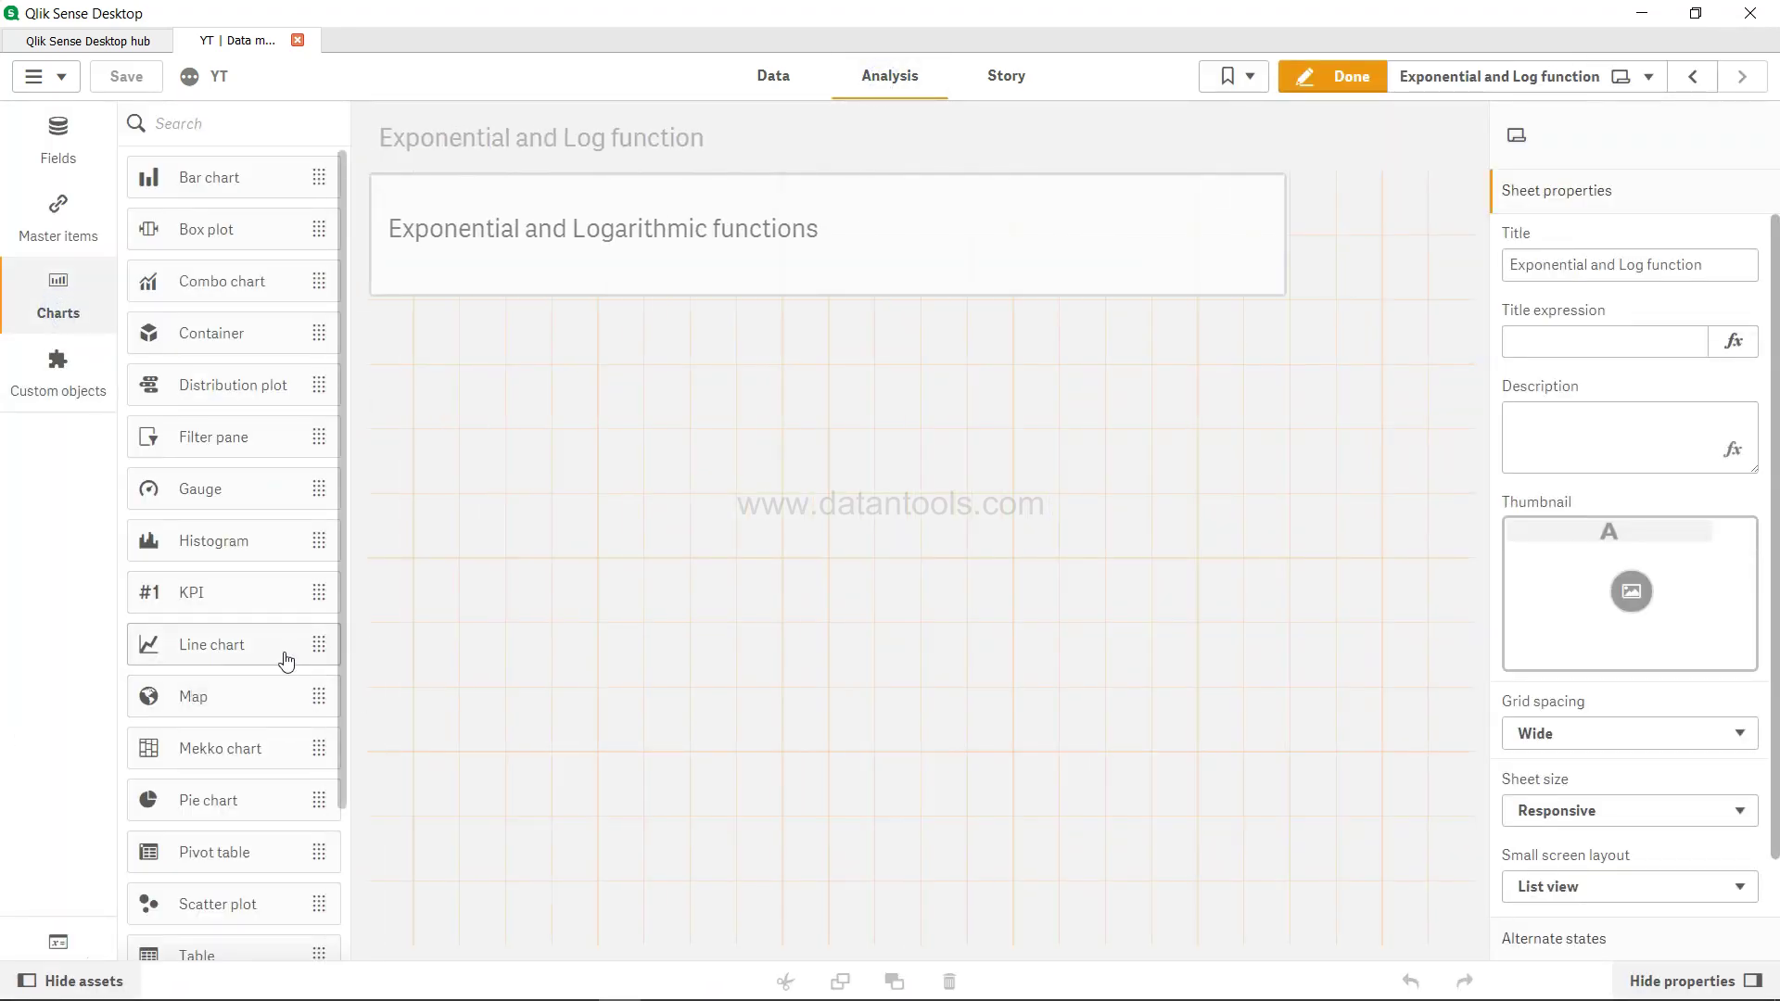
drag(270, 648, 672, 522)
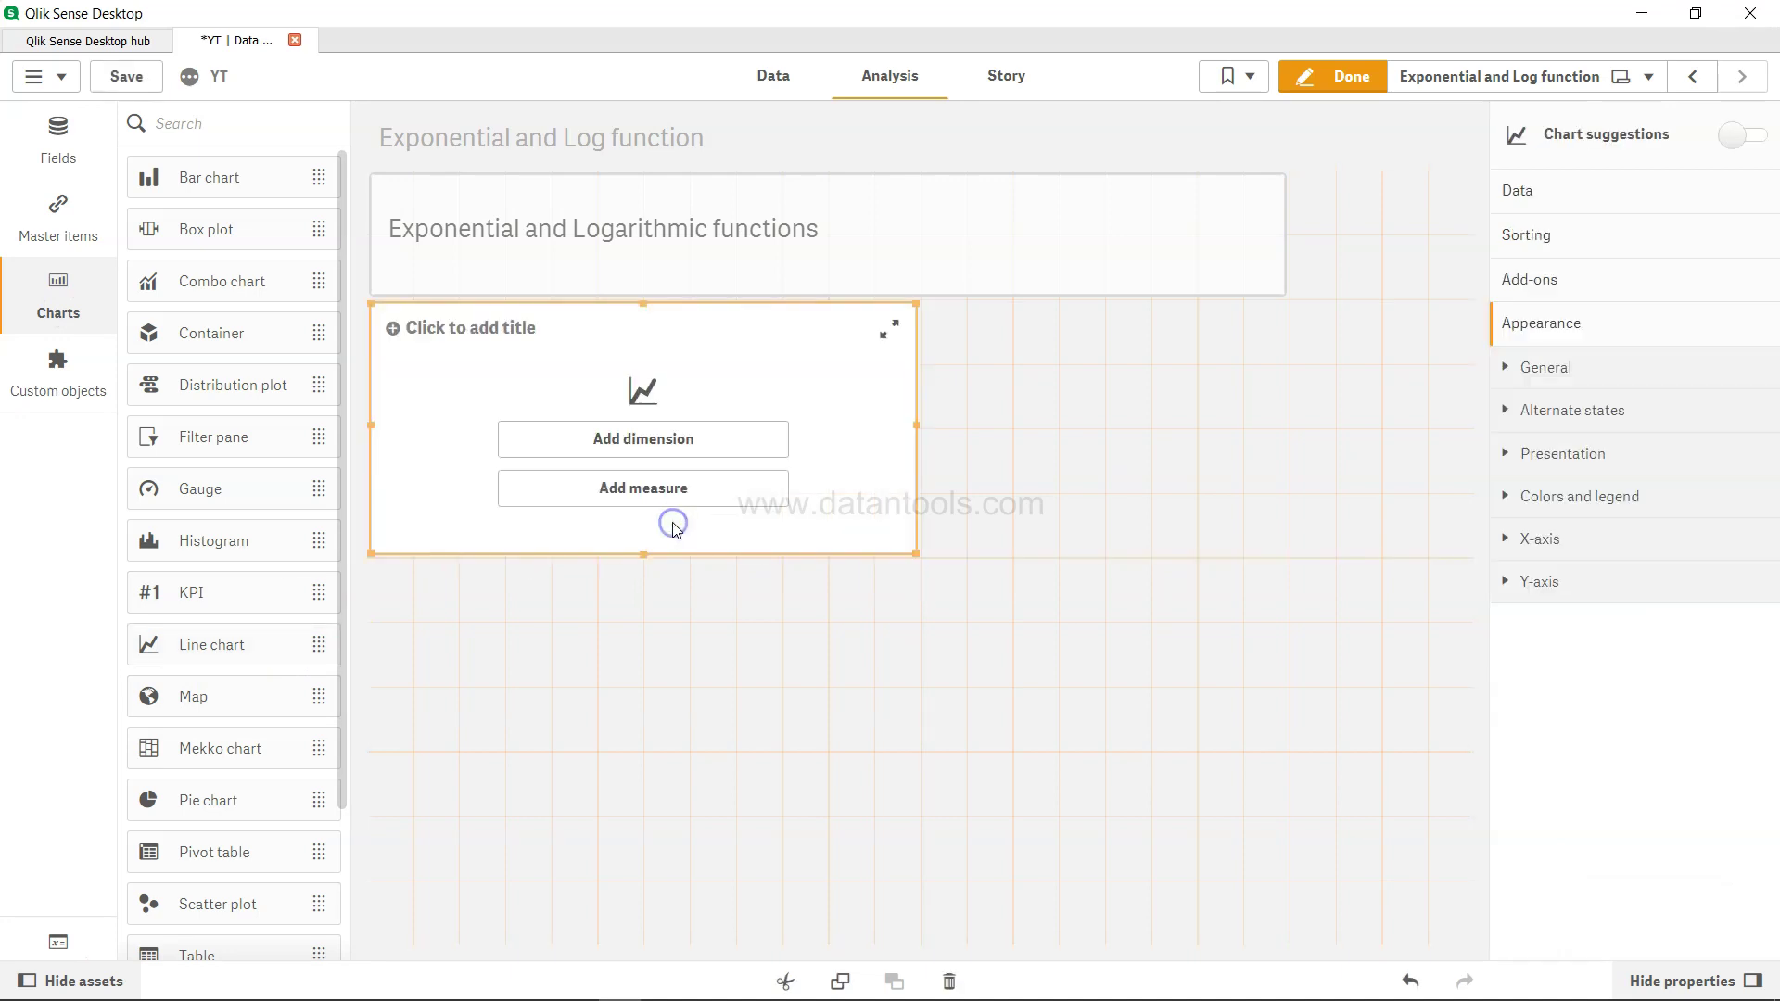
click(689, 451)
click(864, 388)
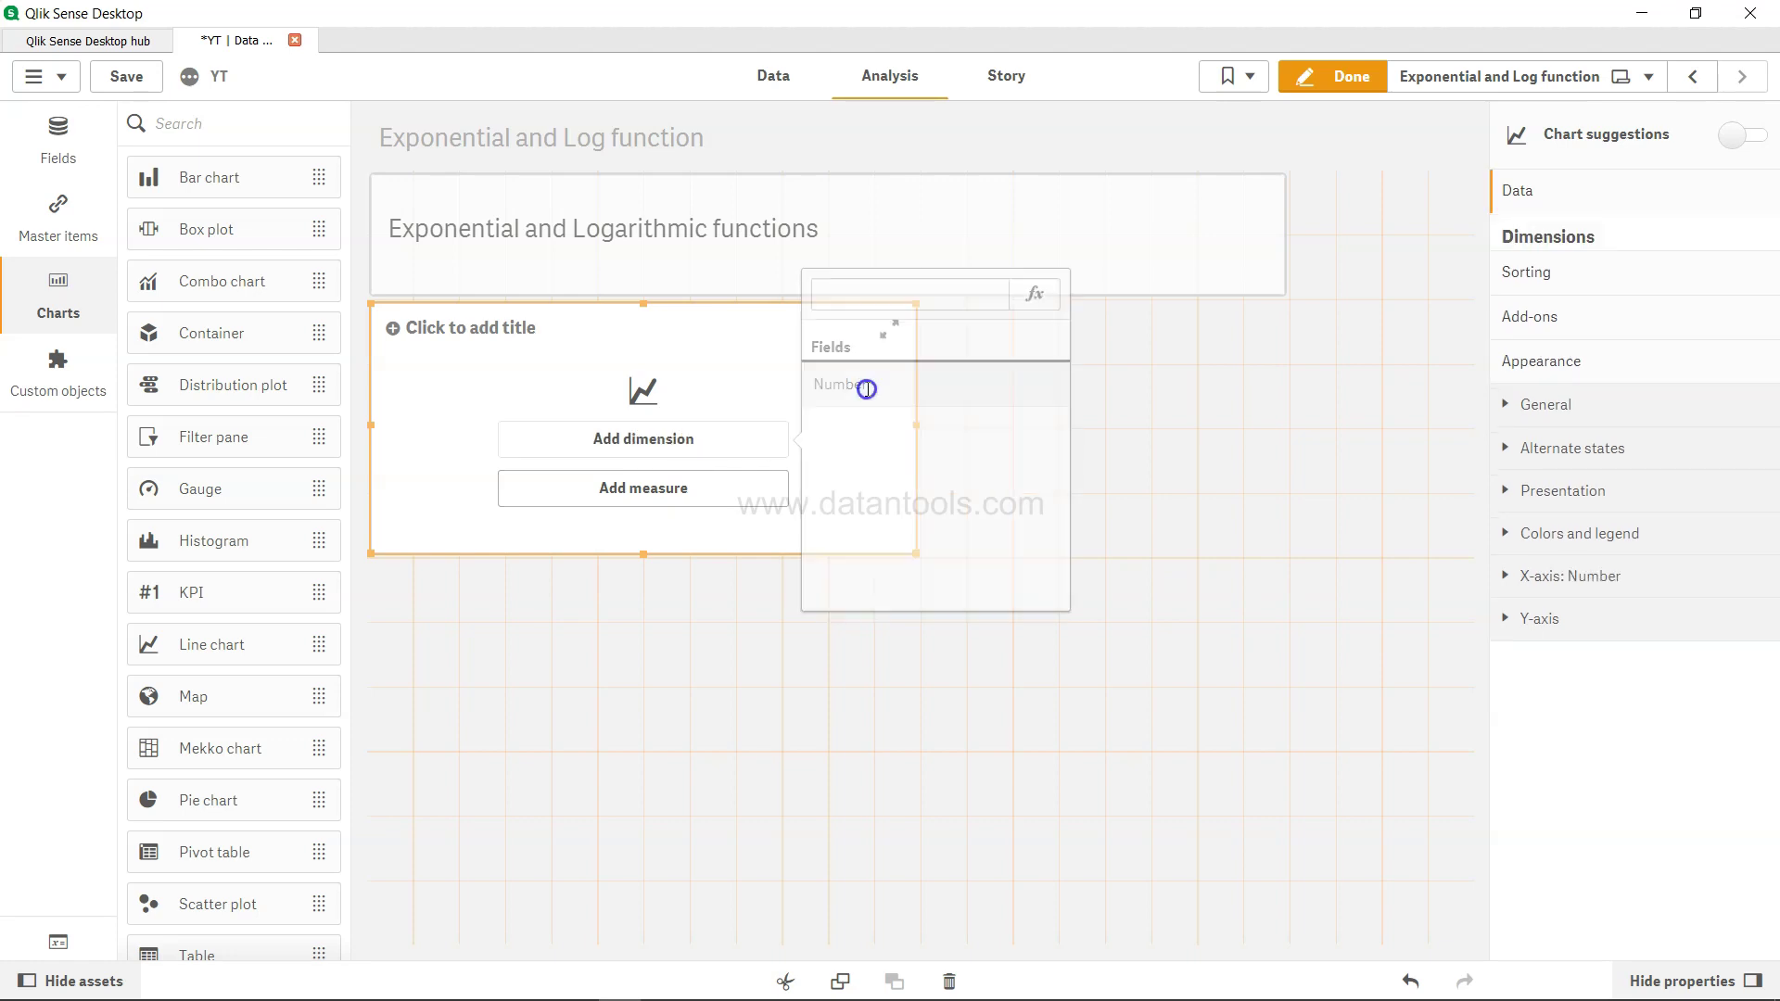
Give the line chart a measure with the expression Exp(Number).
click(710, 499)
click(1035, 343)
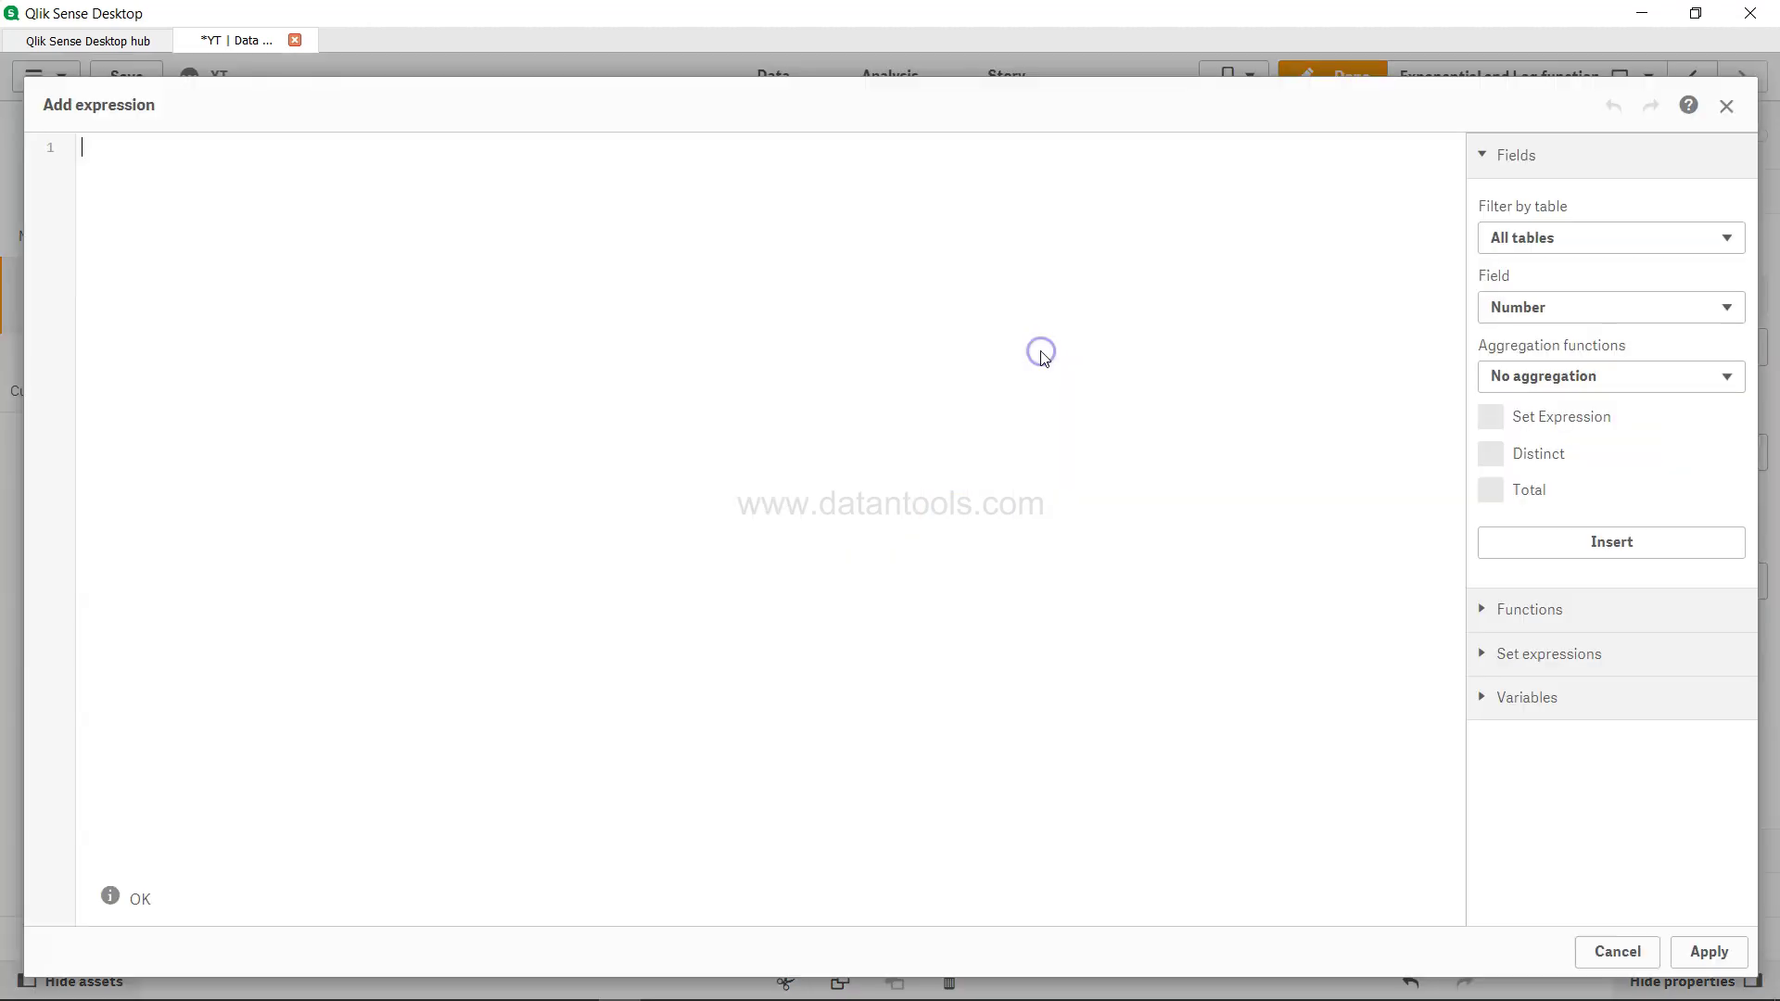
text(Ex)
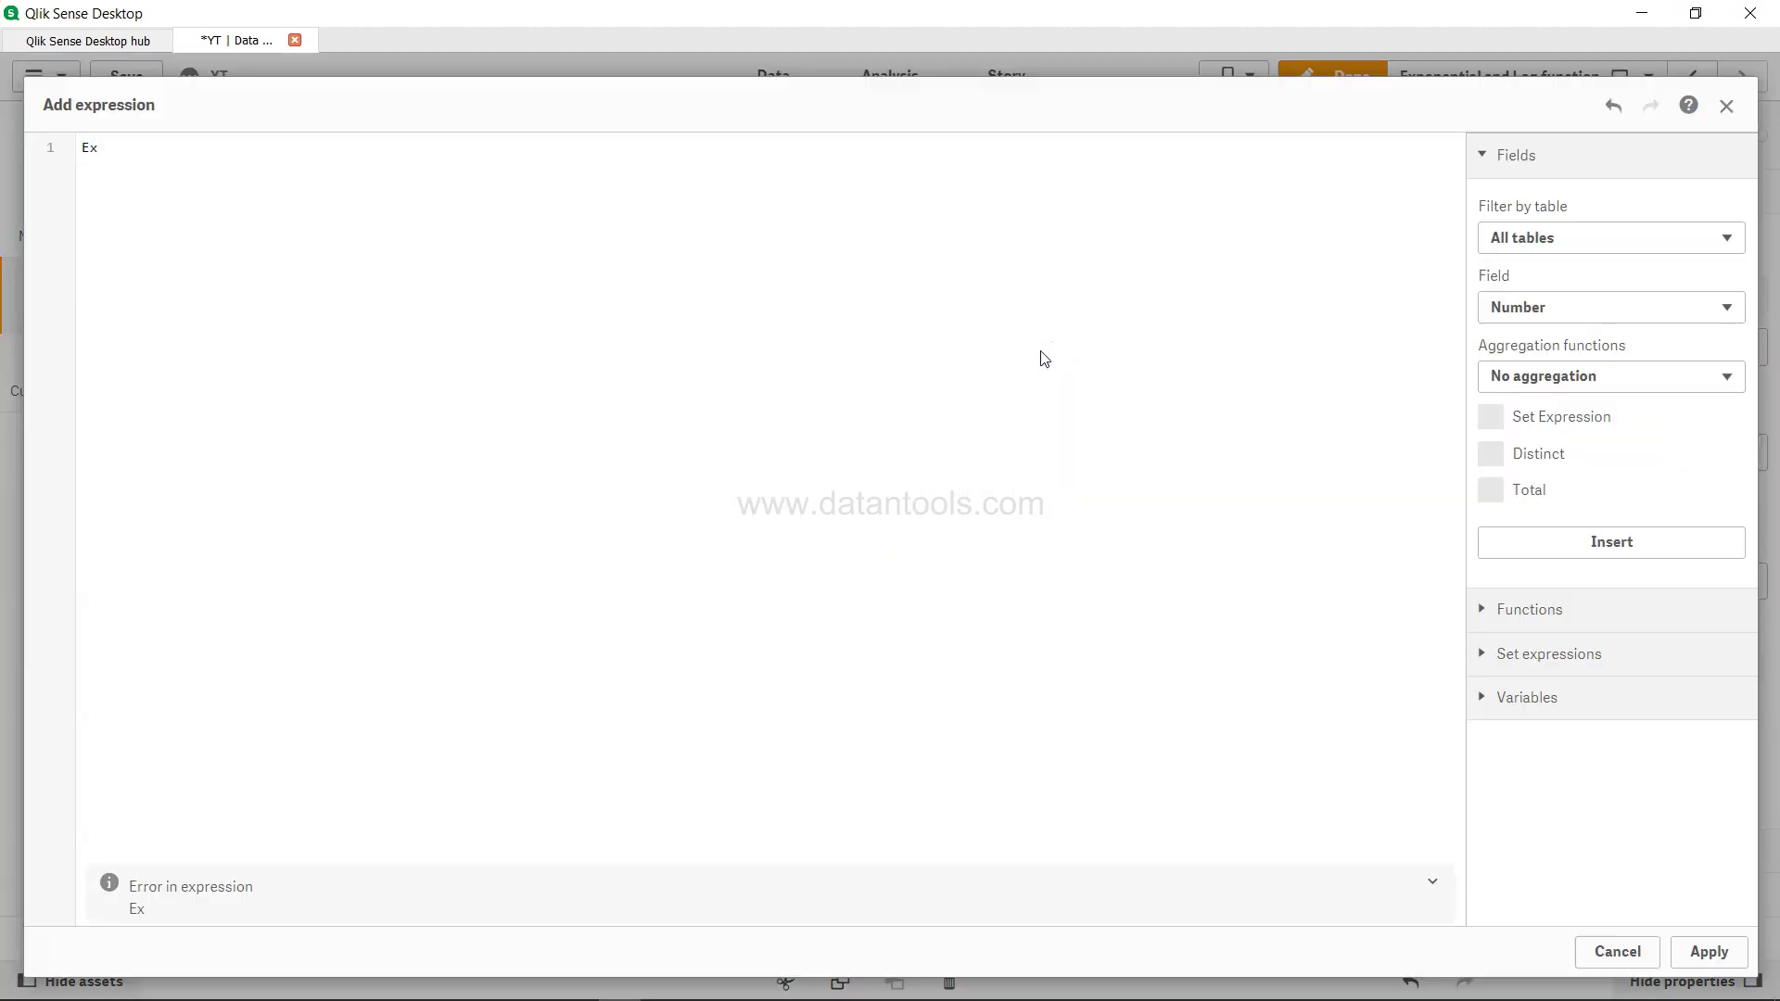
text(p()
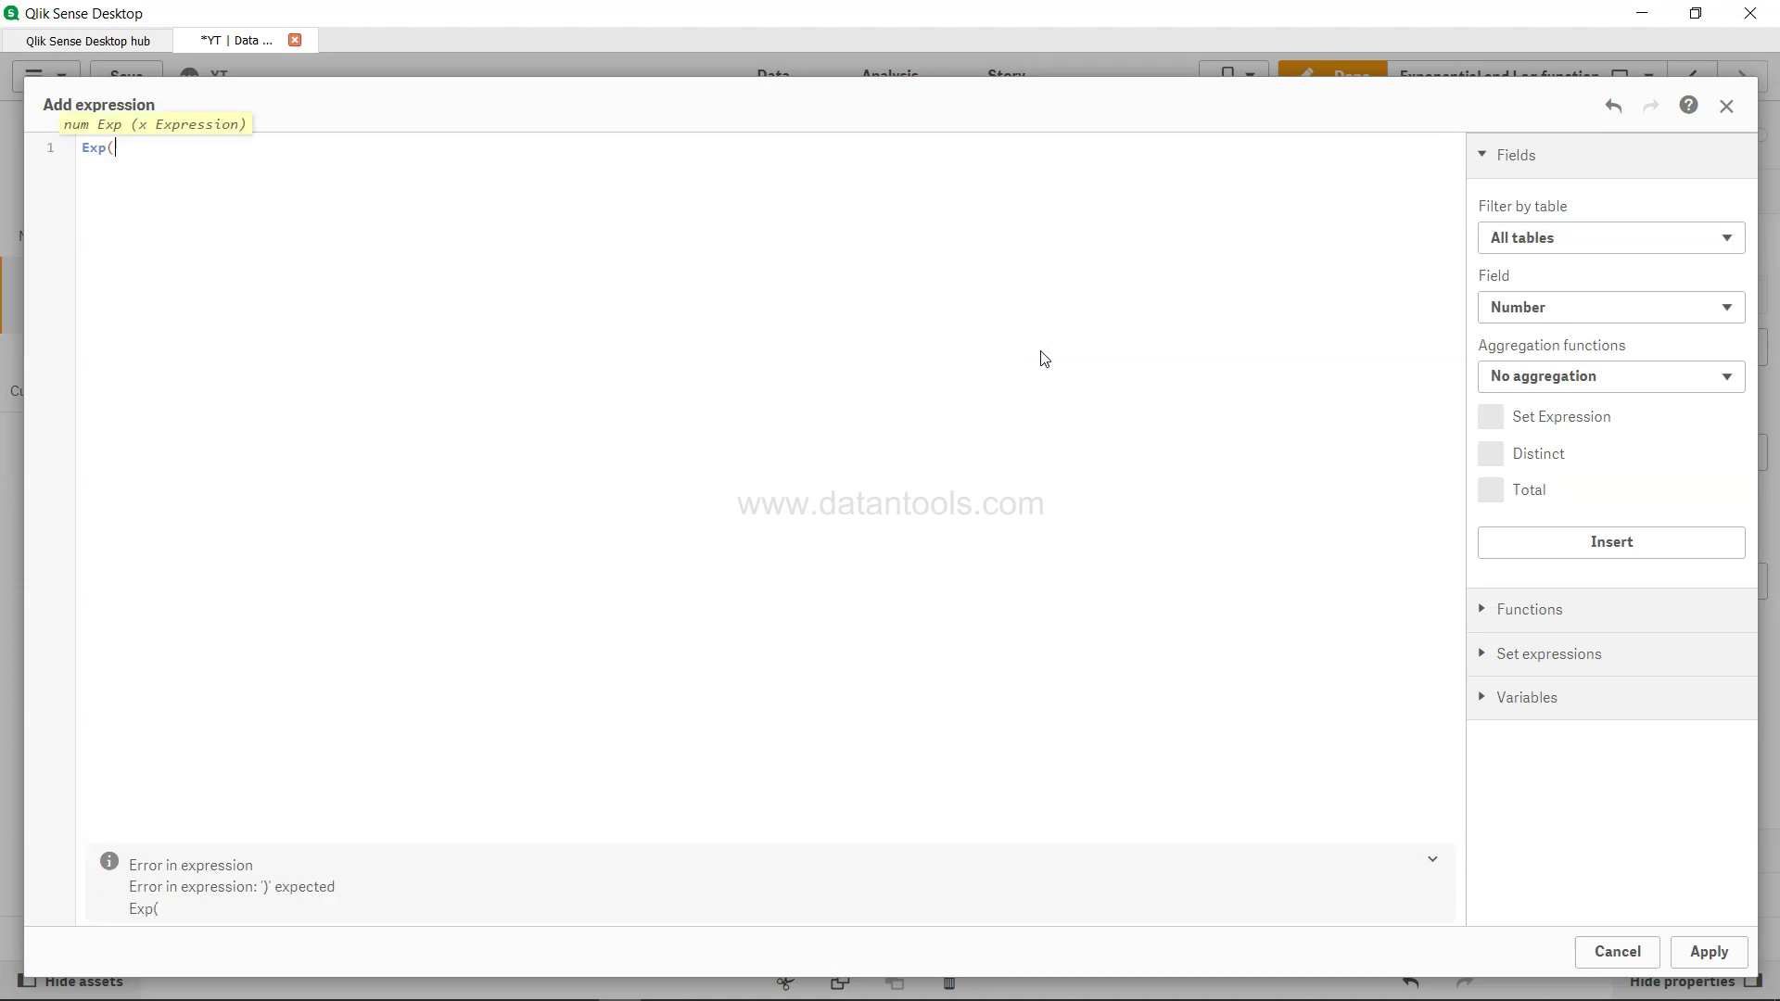
text(Number))
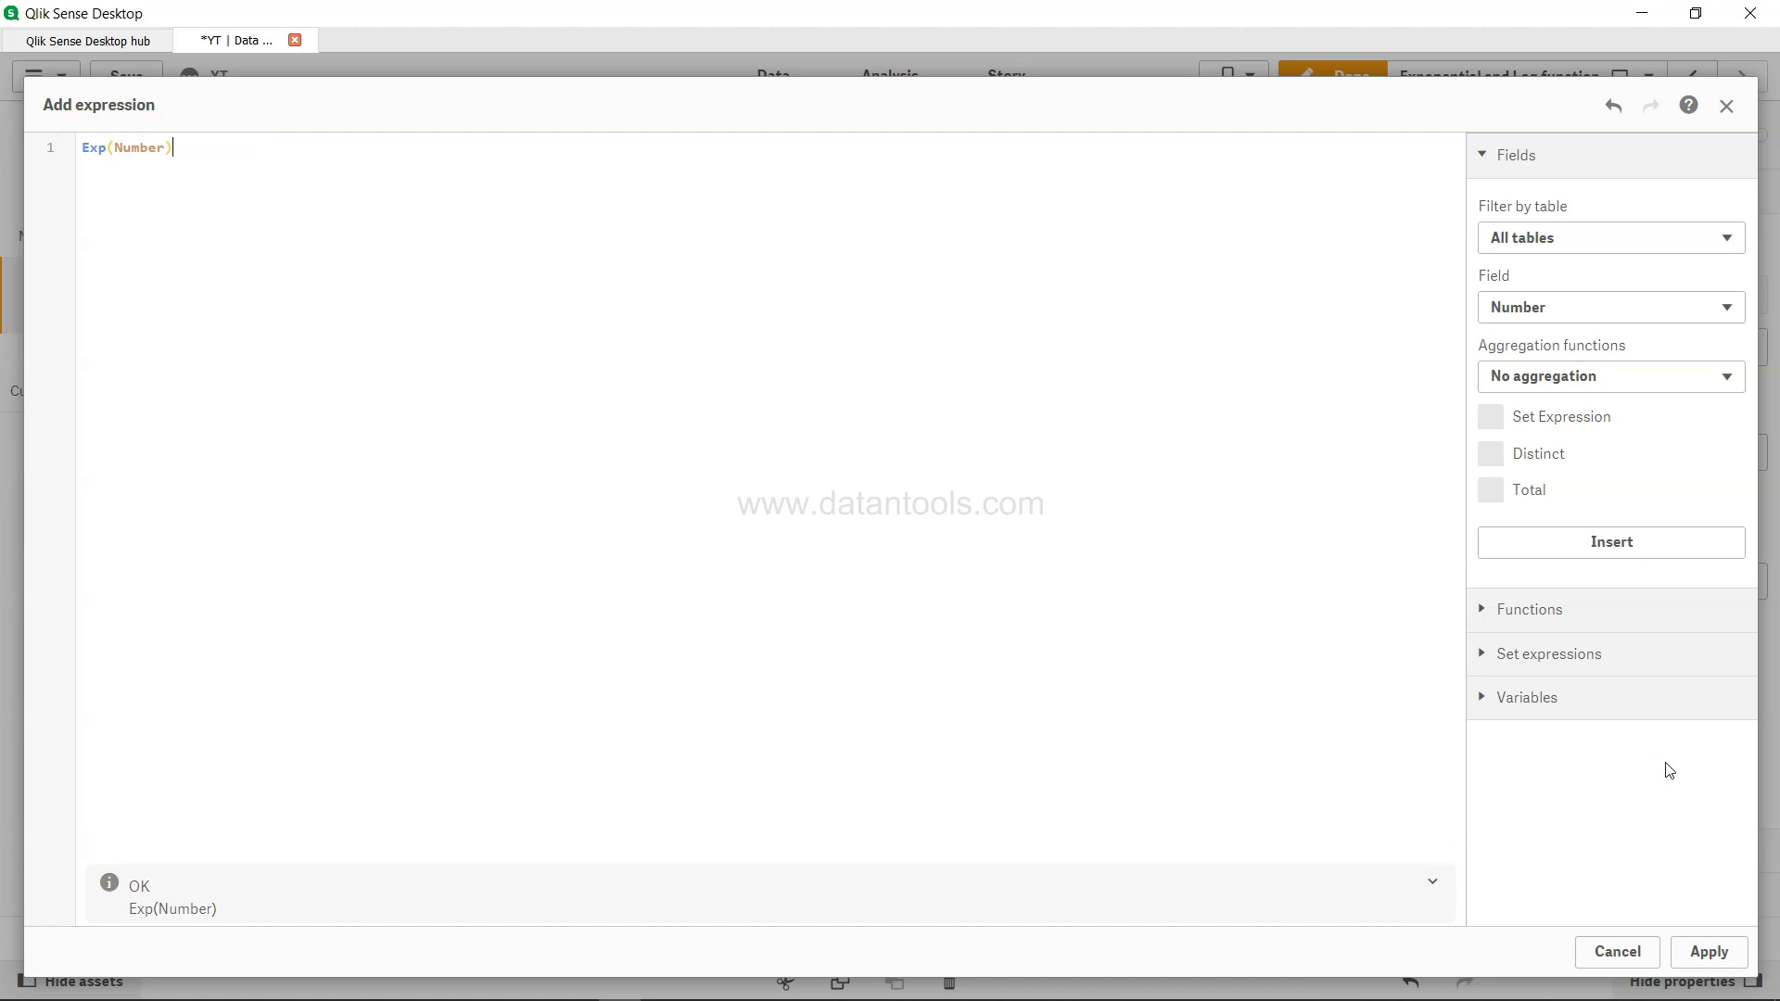
click(1703, 962)
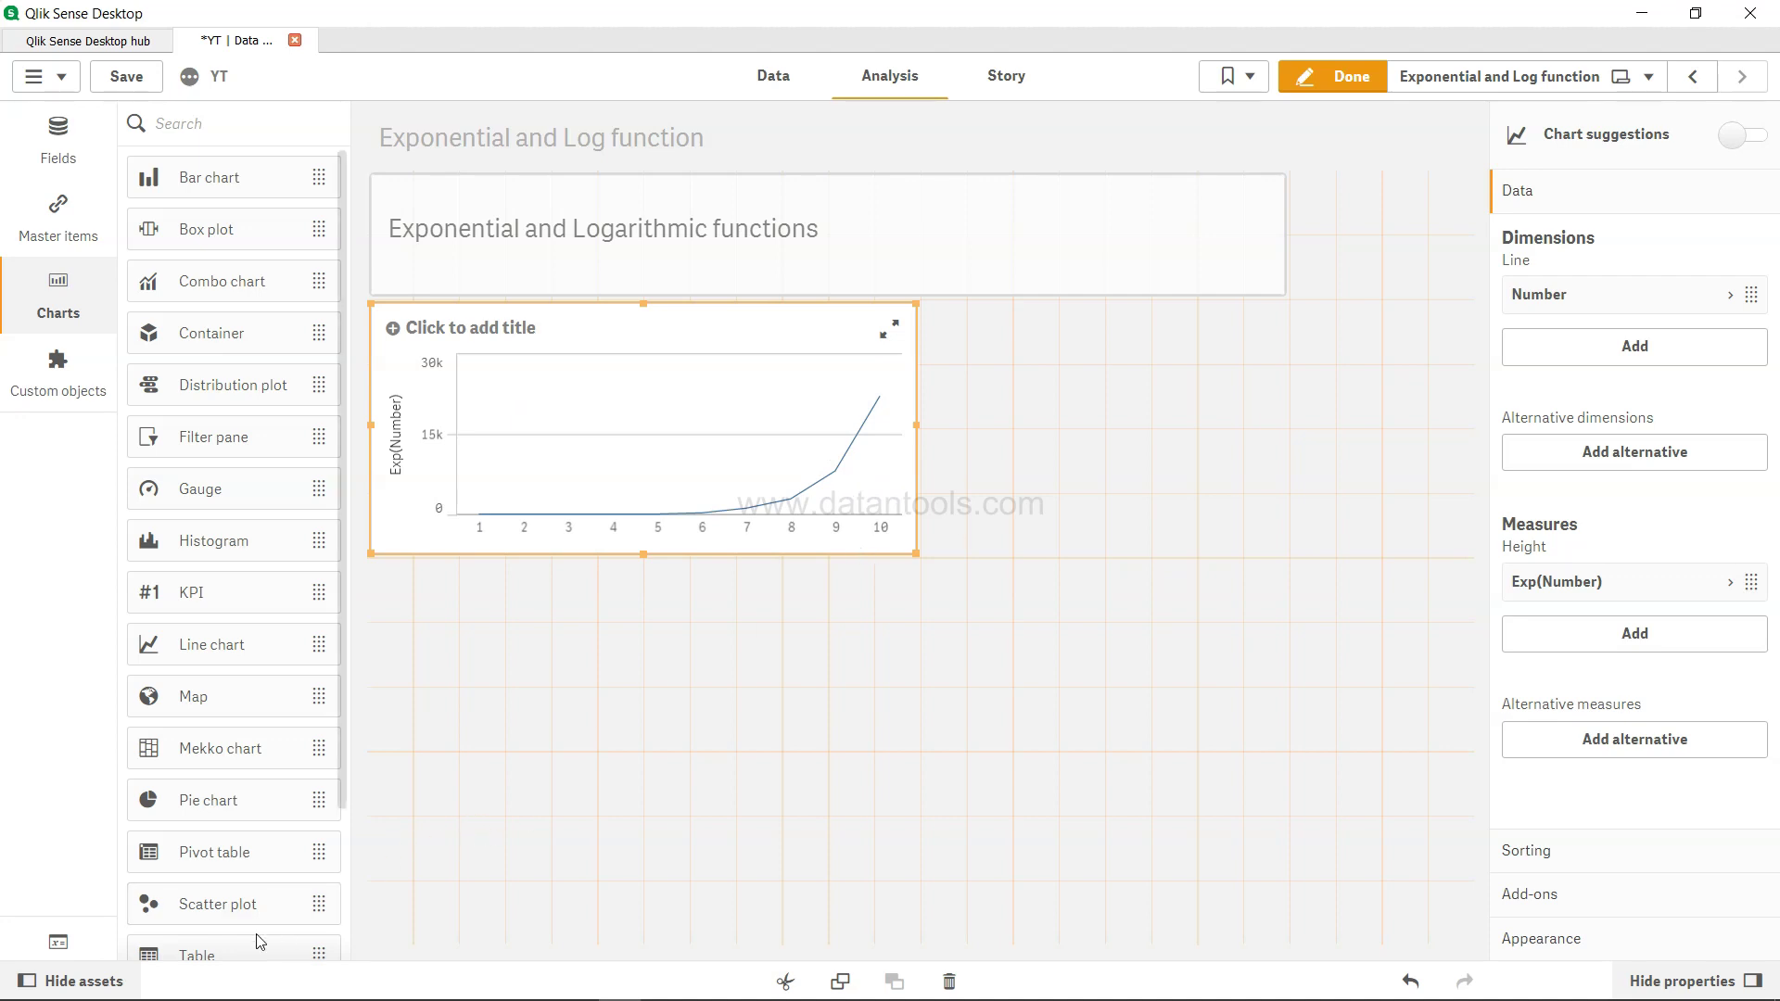
Place a table beside the line chart with Number as its dimension.
scroll(259, 941, down, 3)
drag(247, 799, 1120, 461)
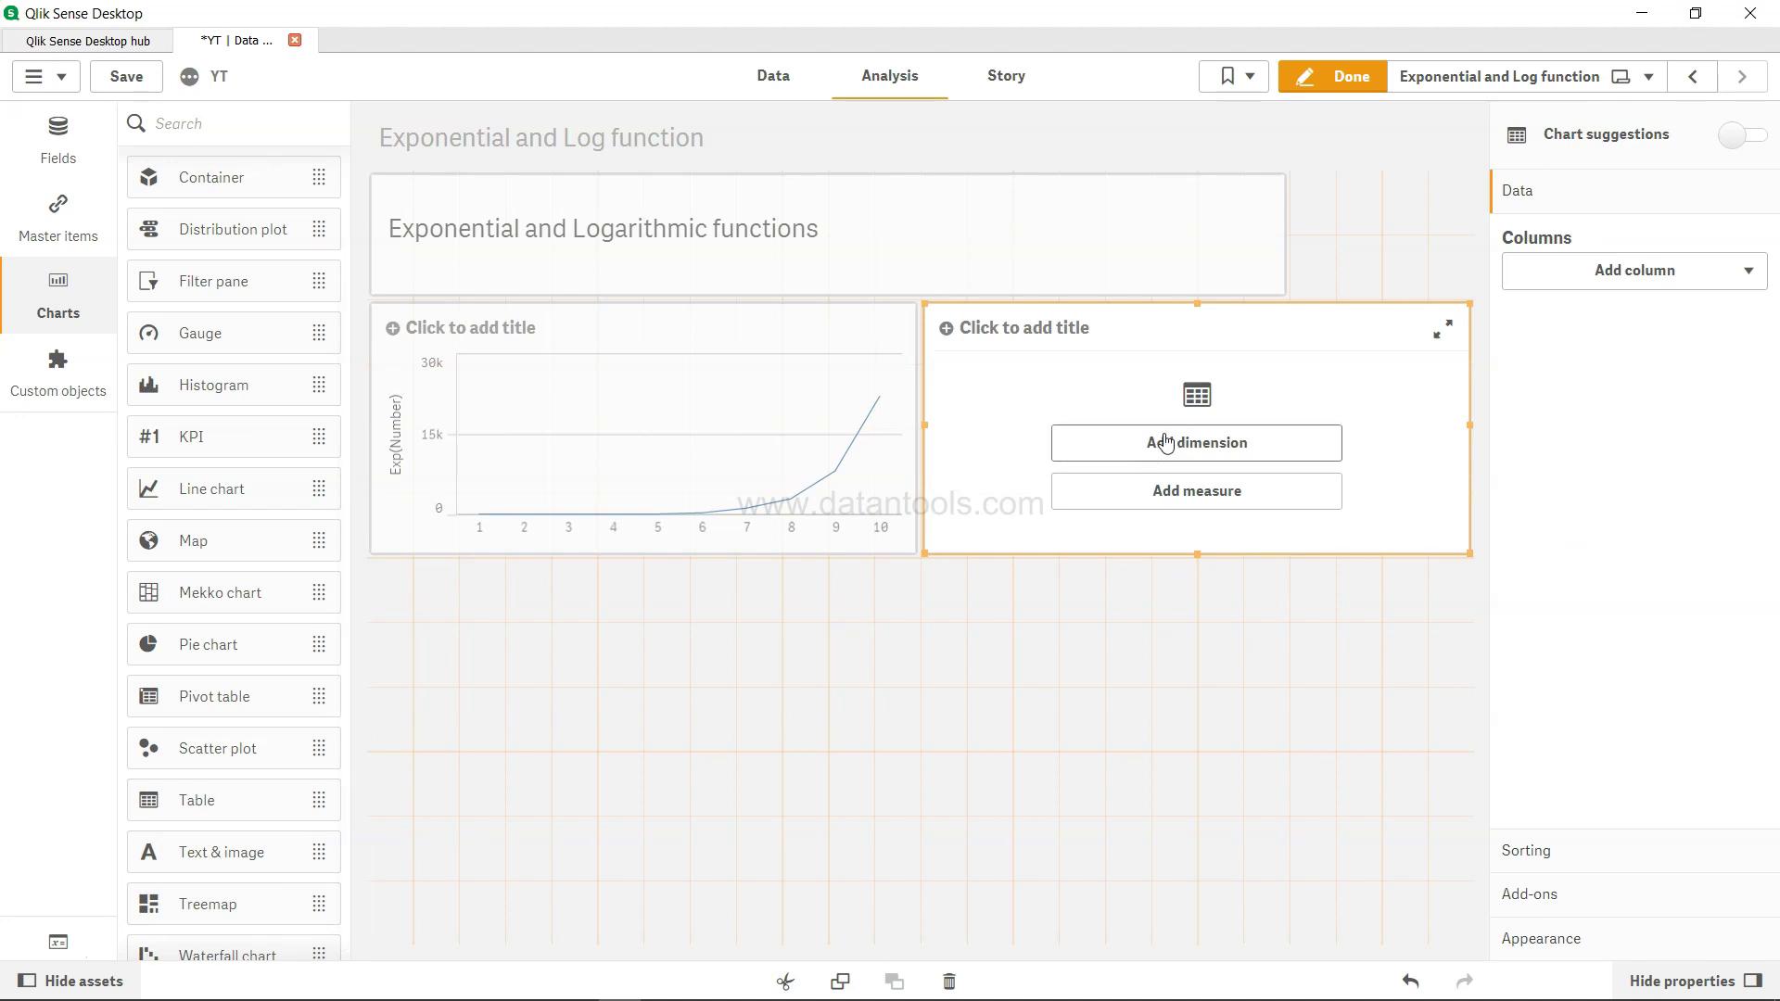
click(1165, 442)
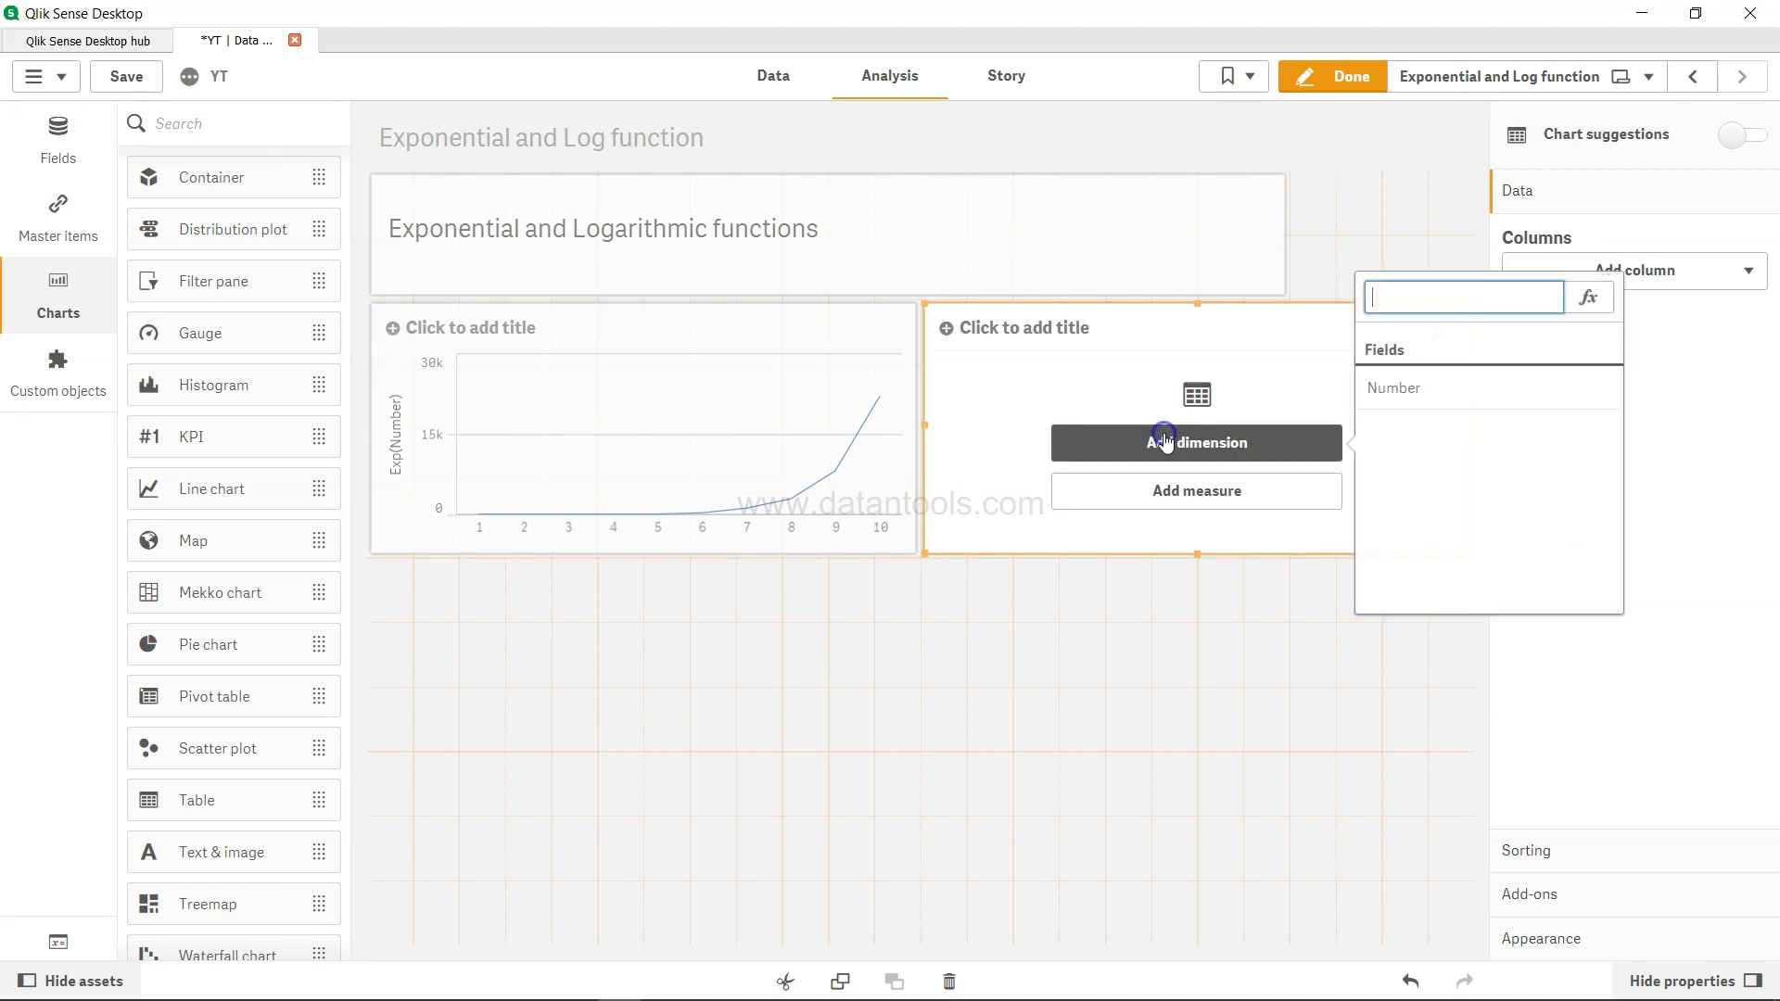
click(1395, 389)
Add the measure column Exp(Number) to the table and extend the table downward so all its rows fit.
click(1629, 325)
click(1623, 423)
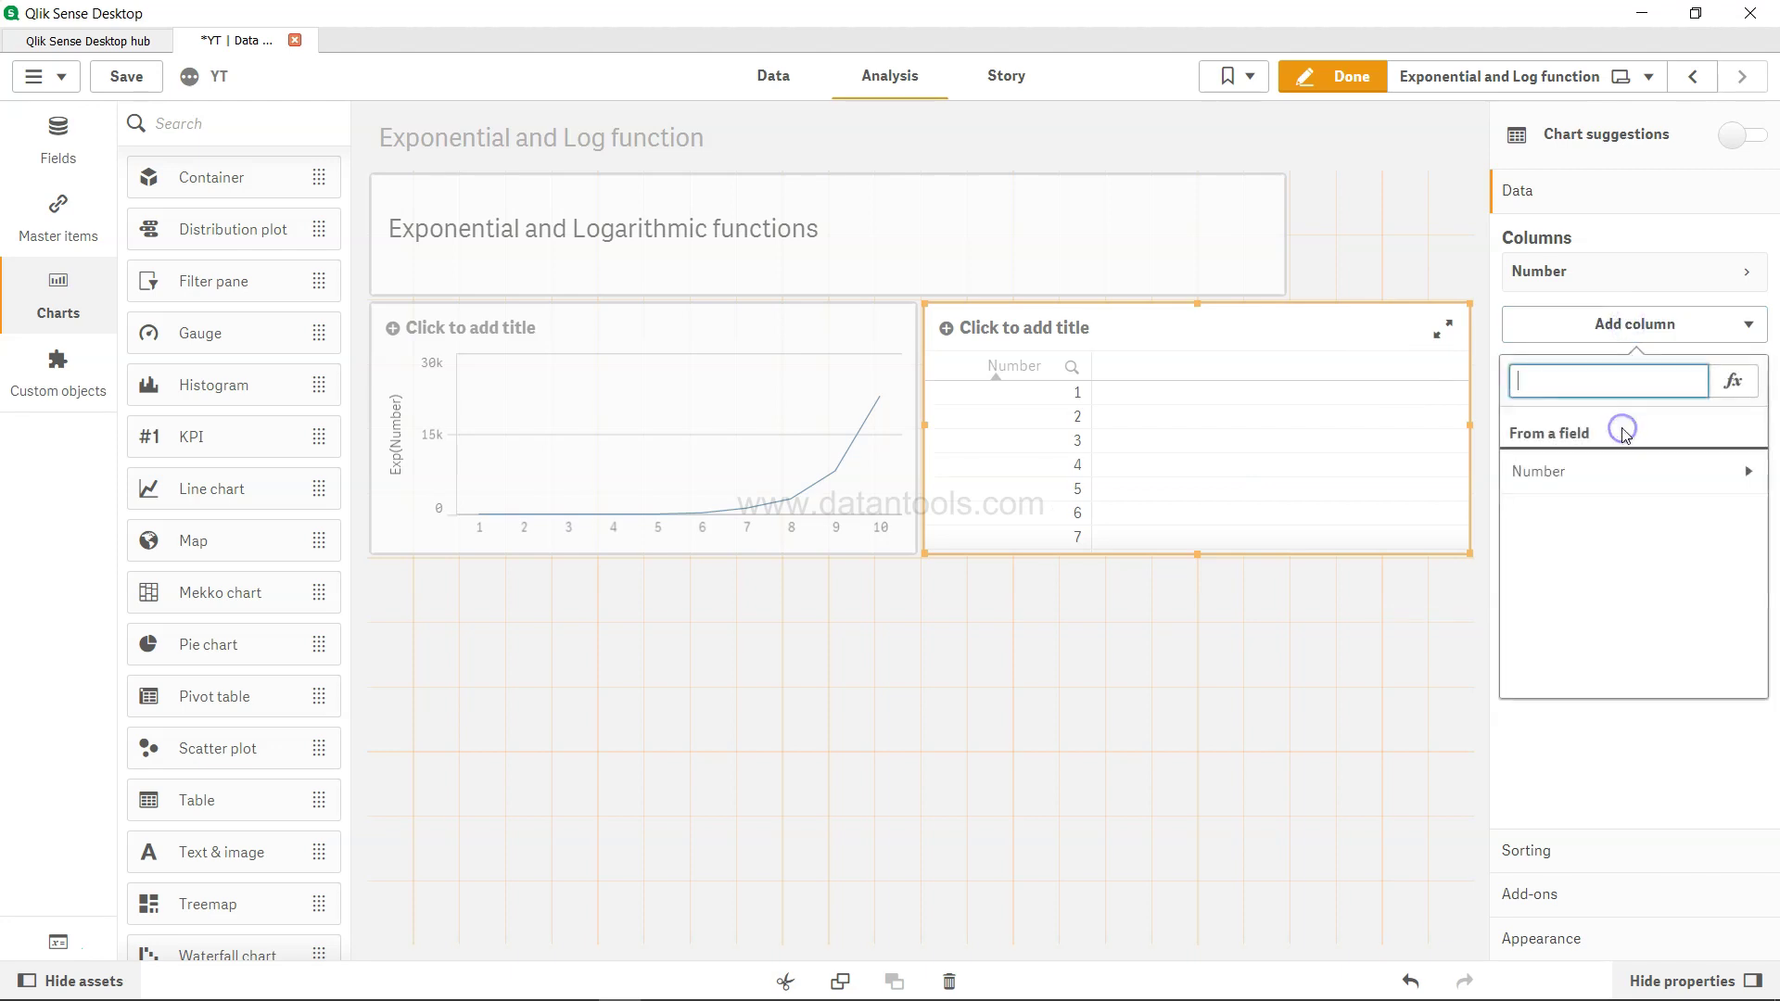
click(1735, 385)
text(Exp)
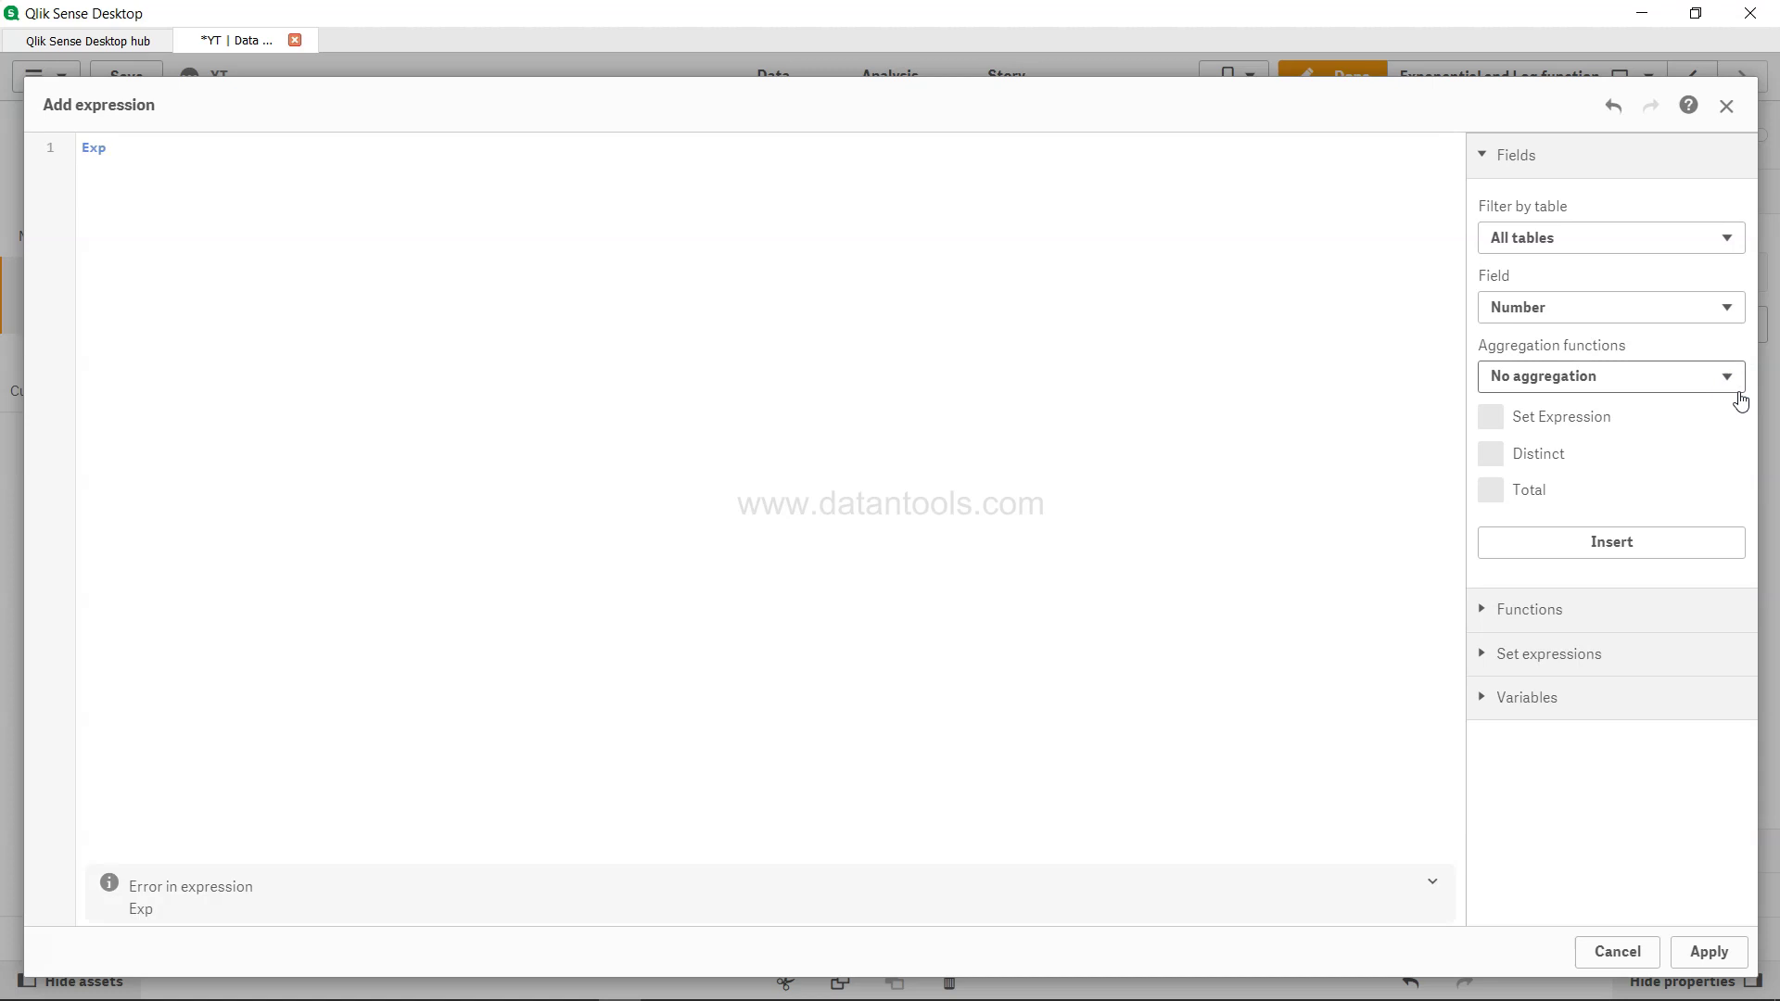
text((Number))
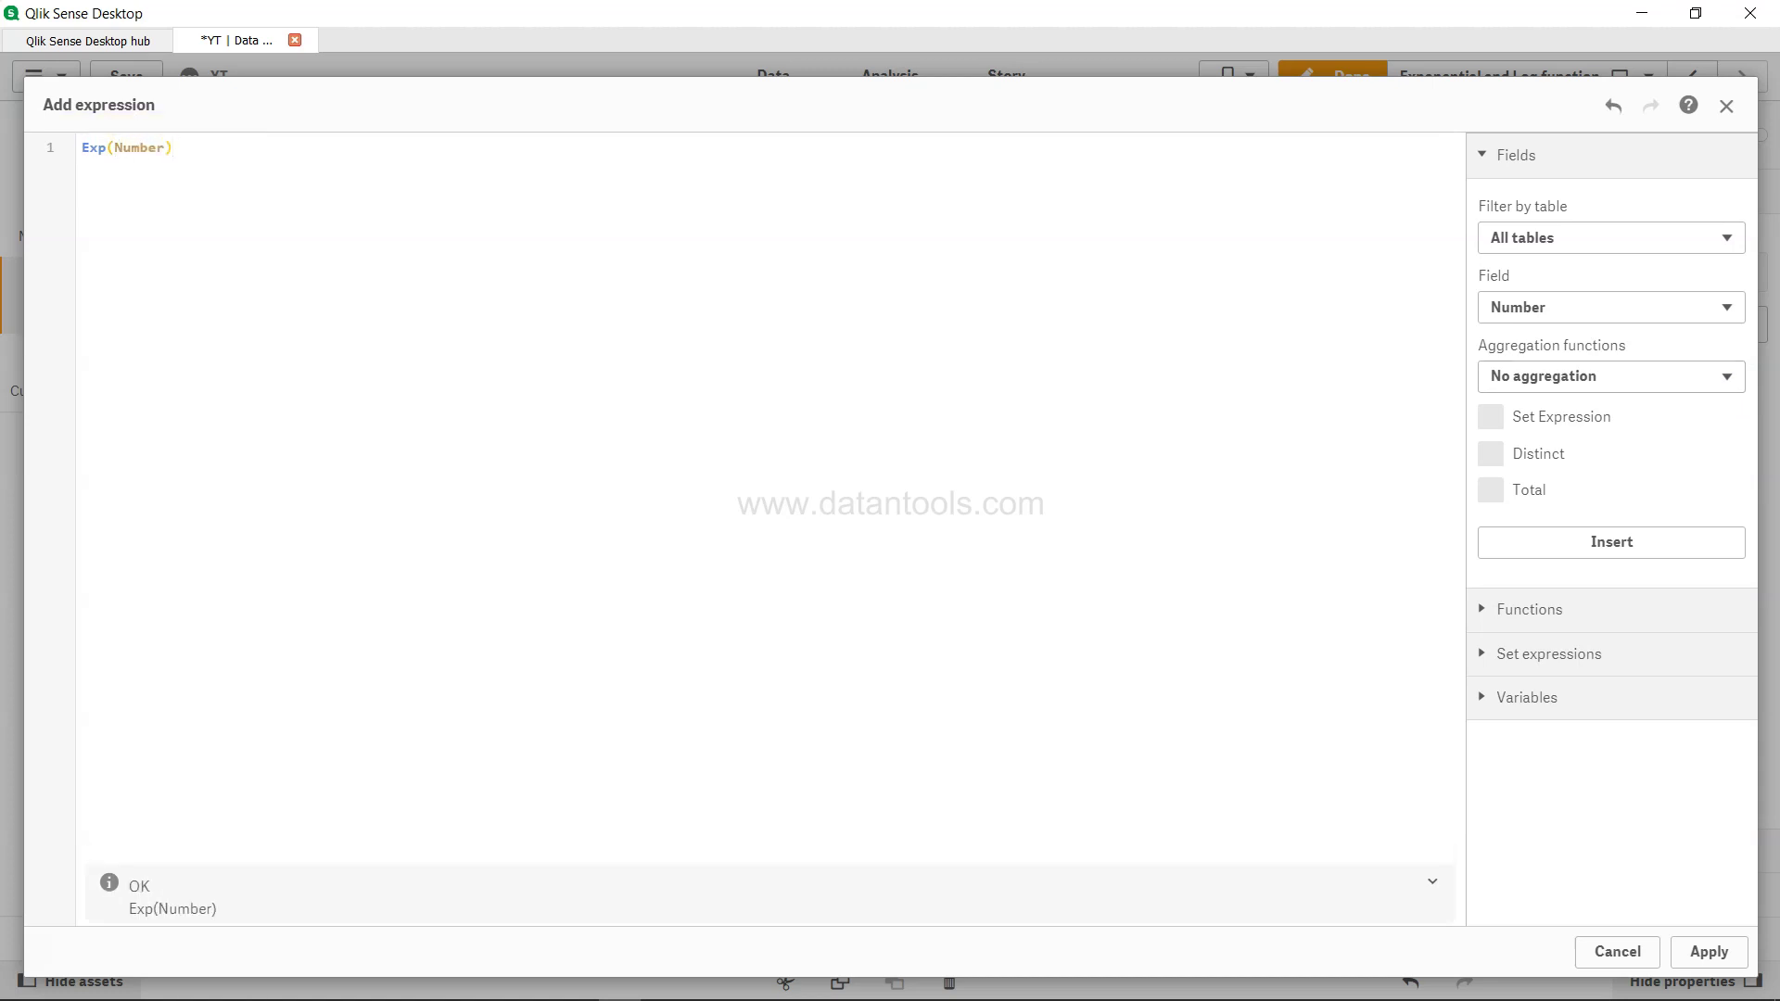
click(1707, 953)
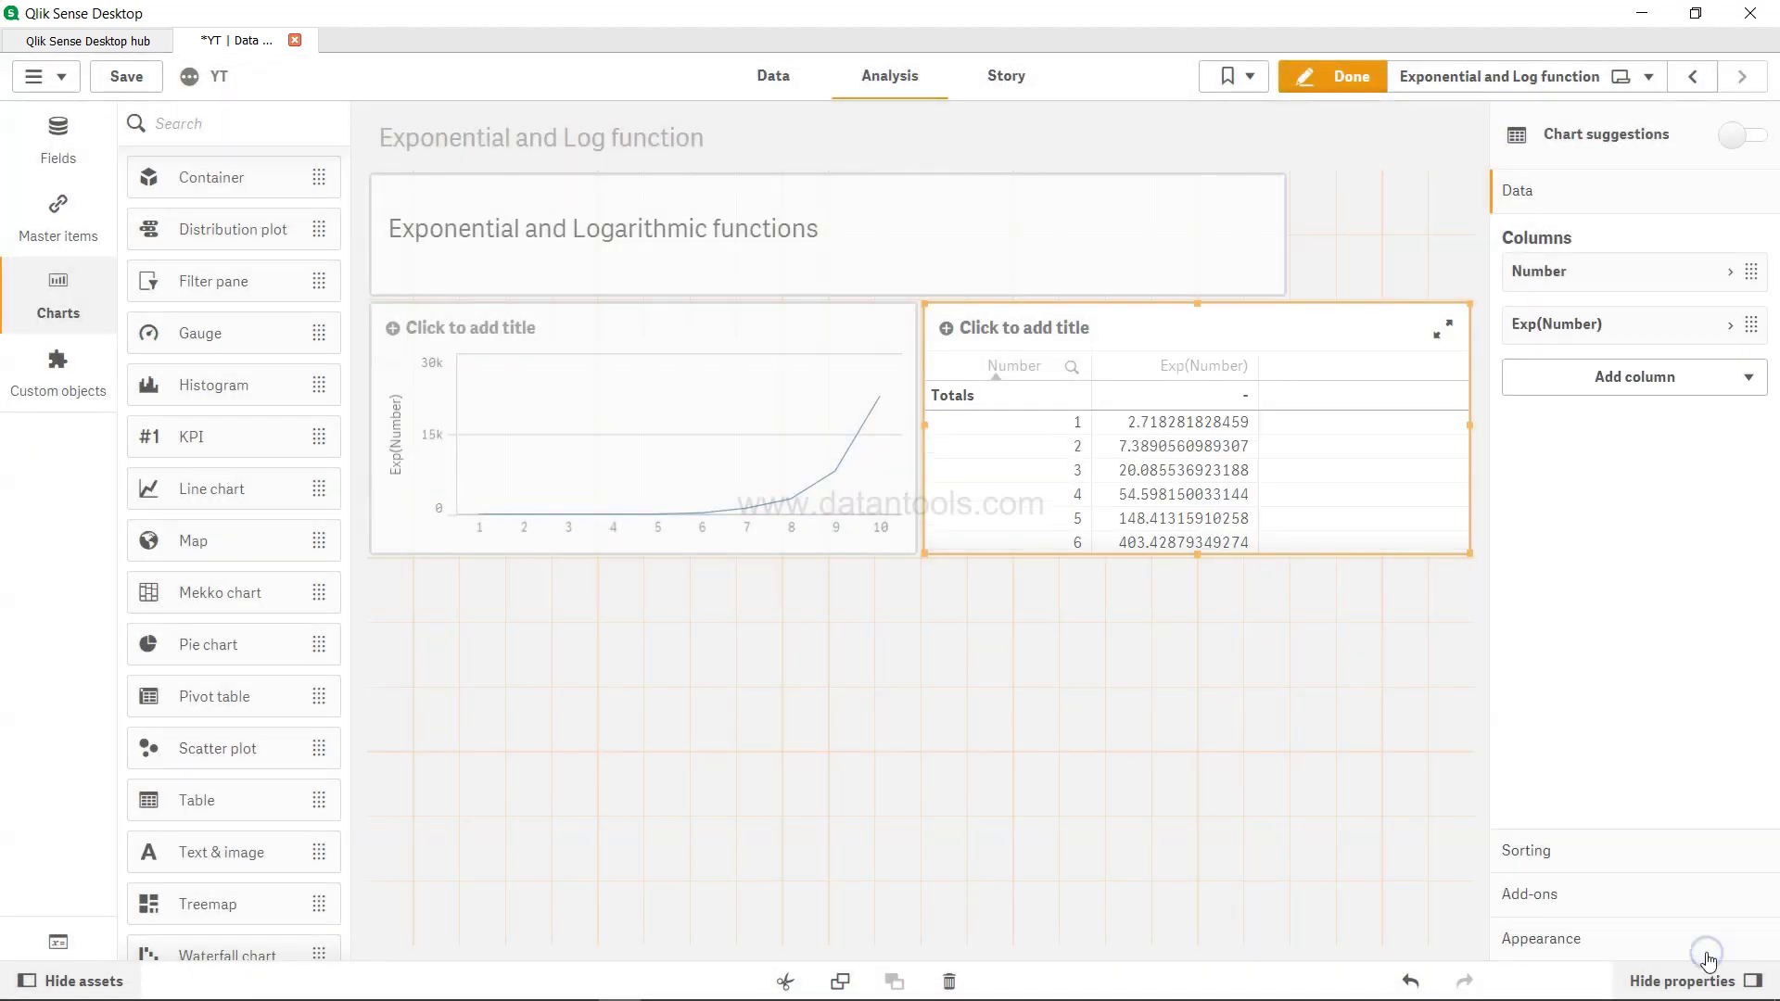
drag(1204, 553, 1204, 684)
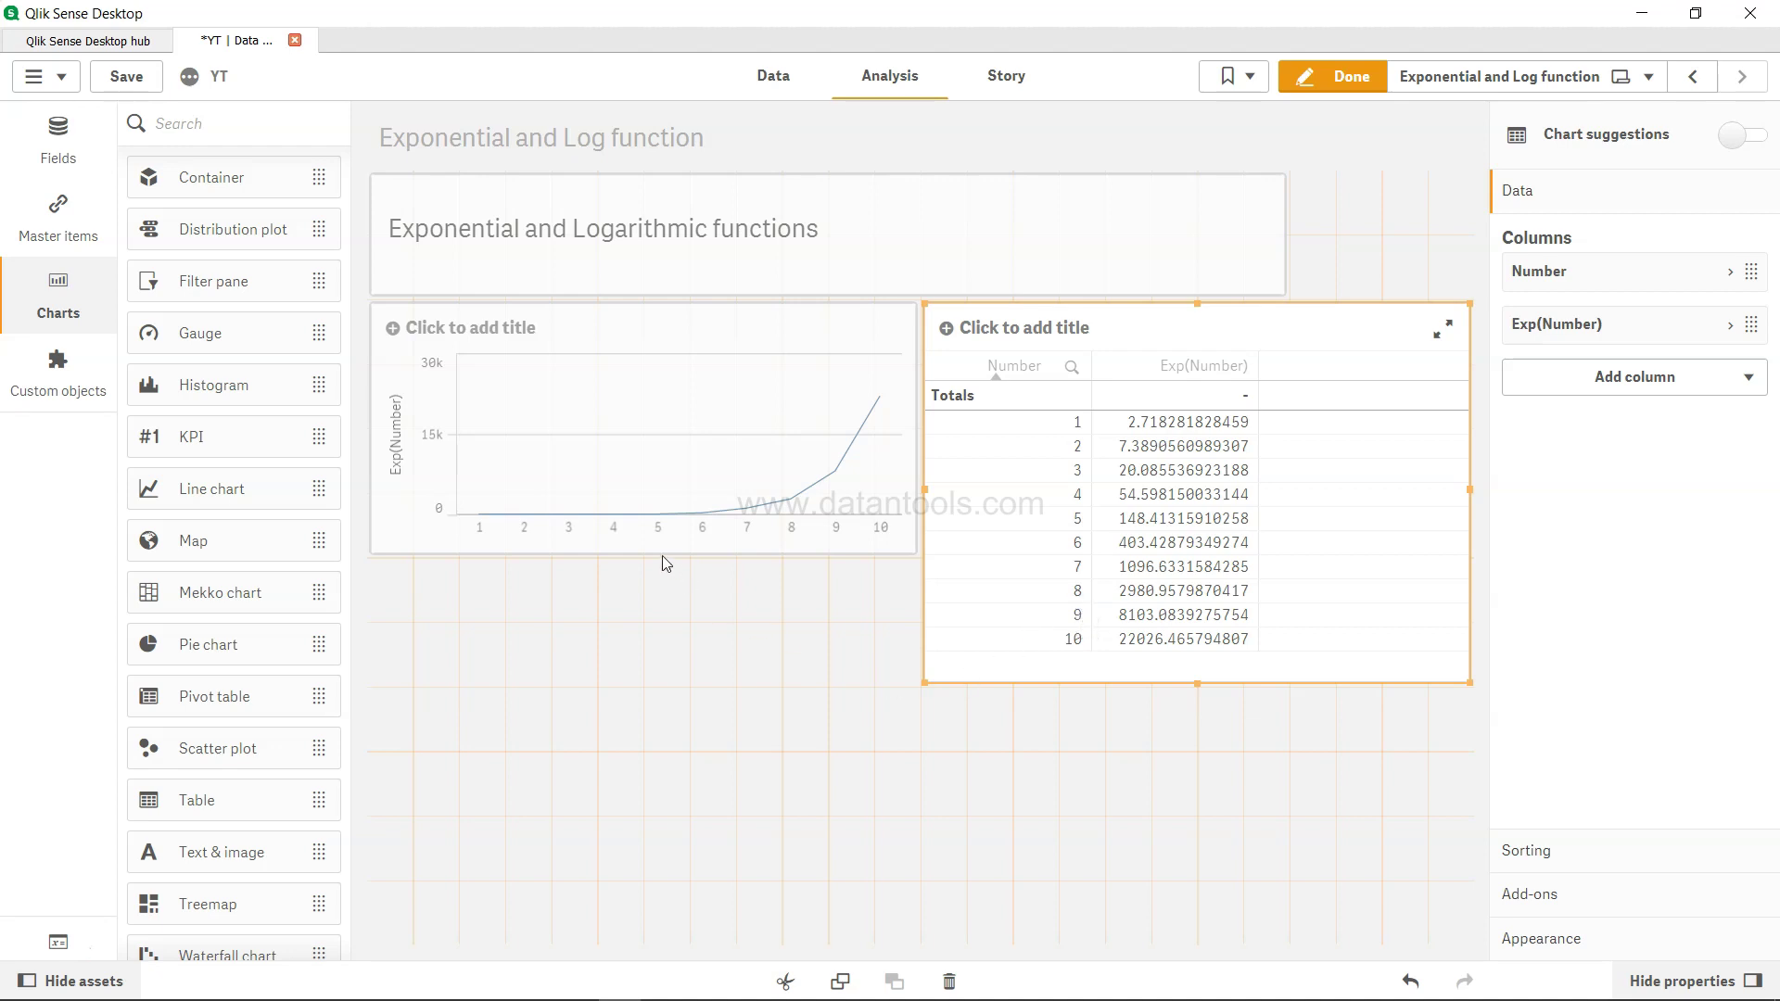
click(728, 534)
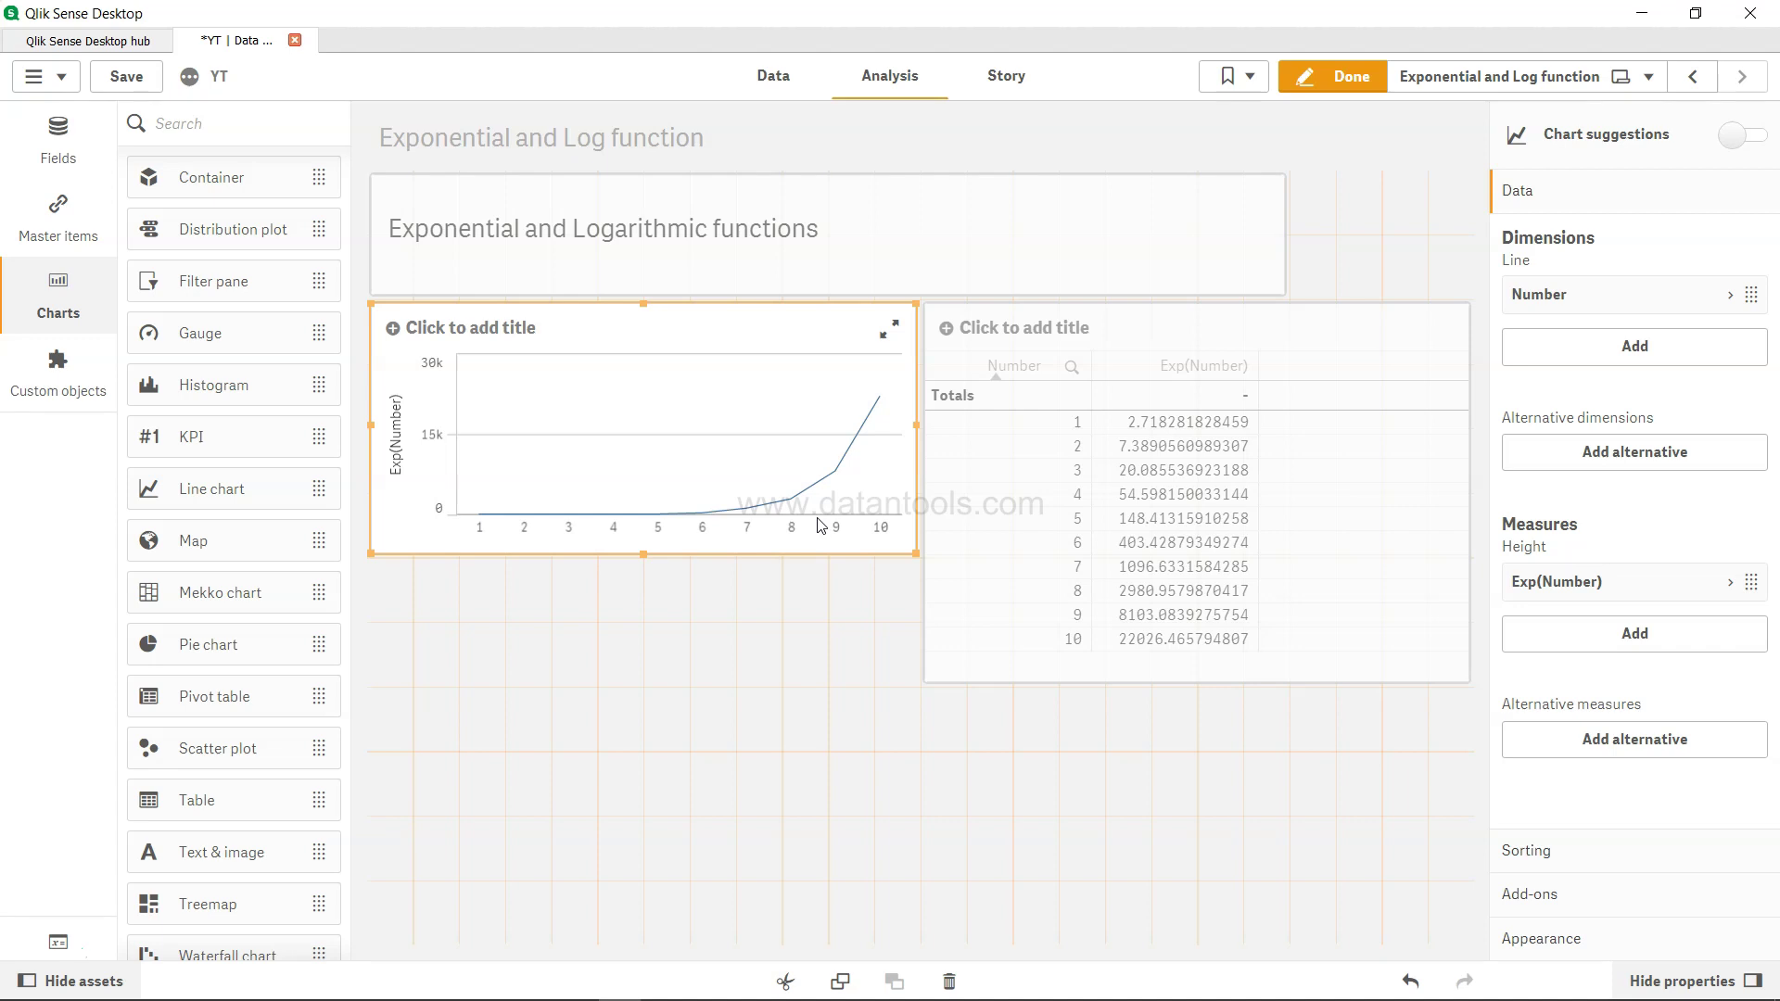
Add a measure column with the expression log(Number) to the table.
click(1147, 672)
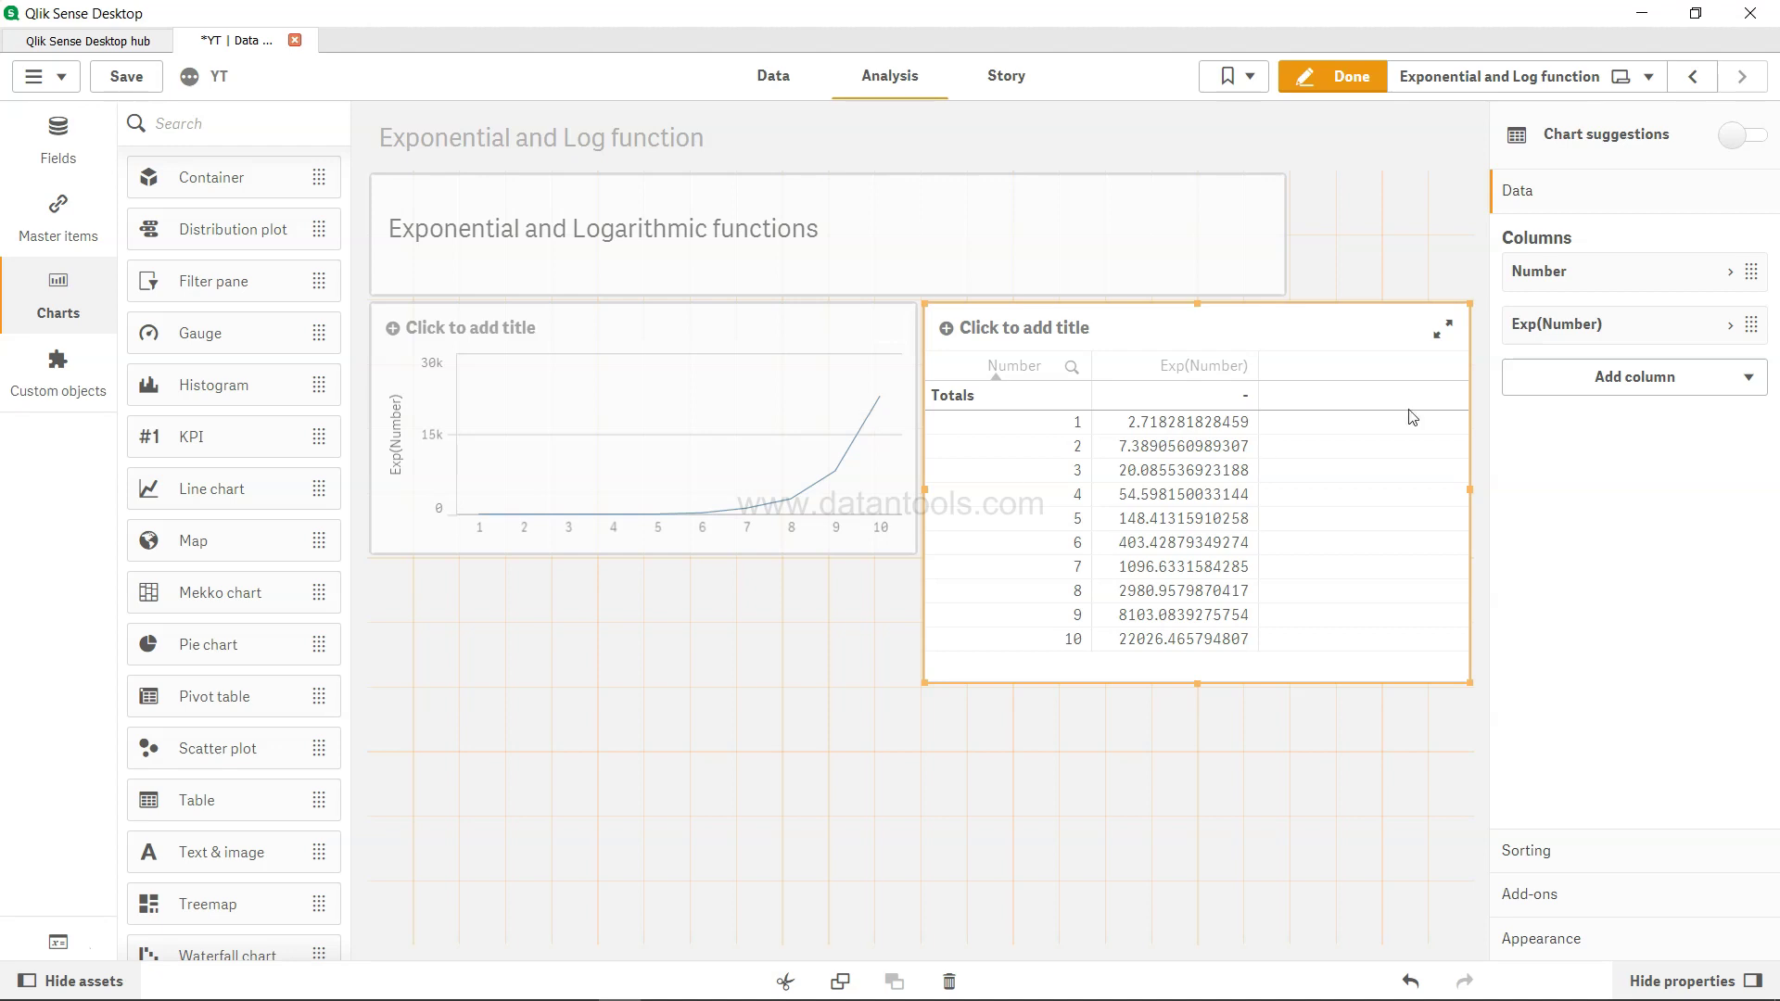
click(1680, 378)
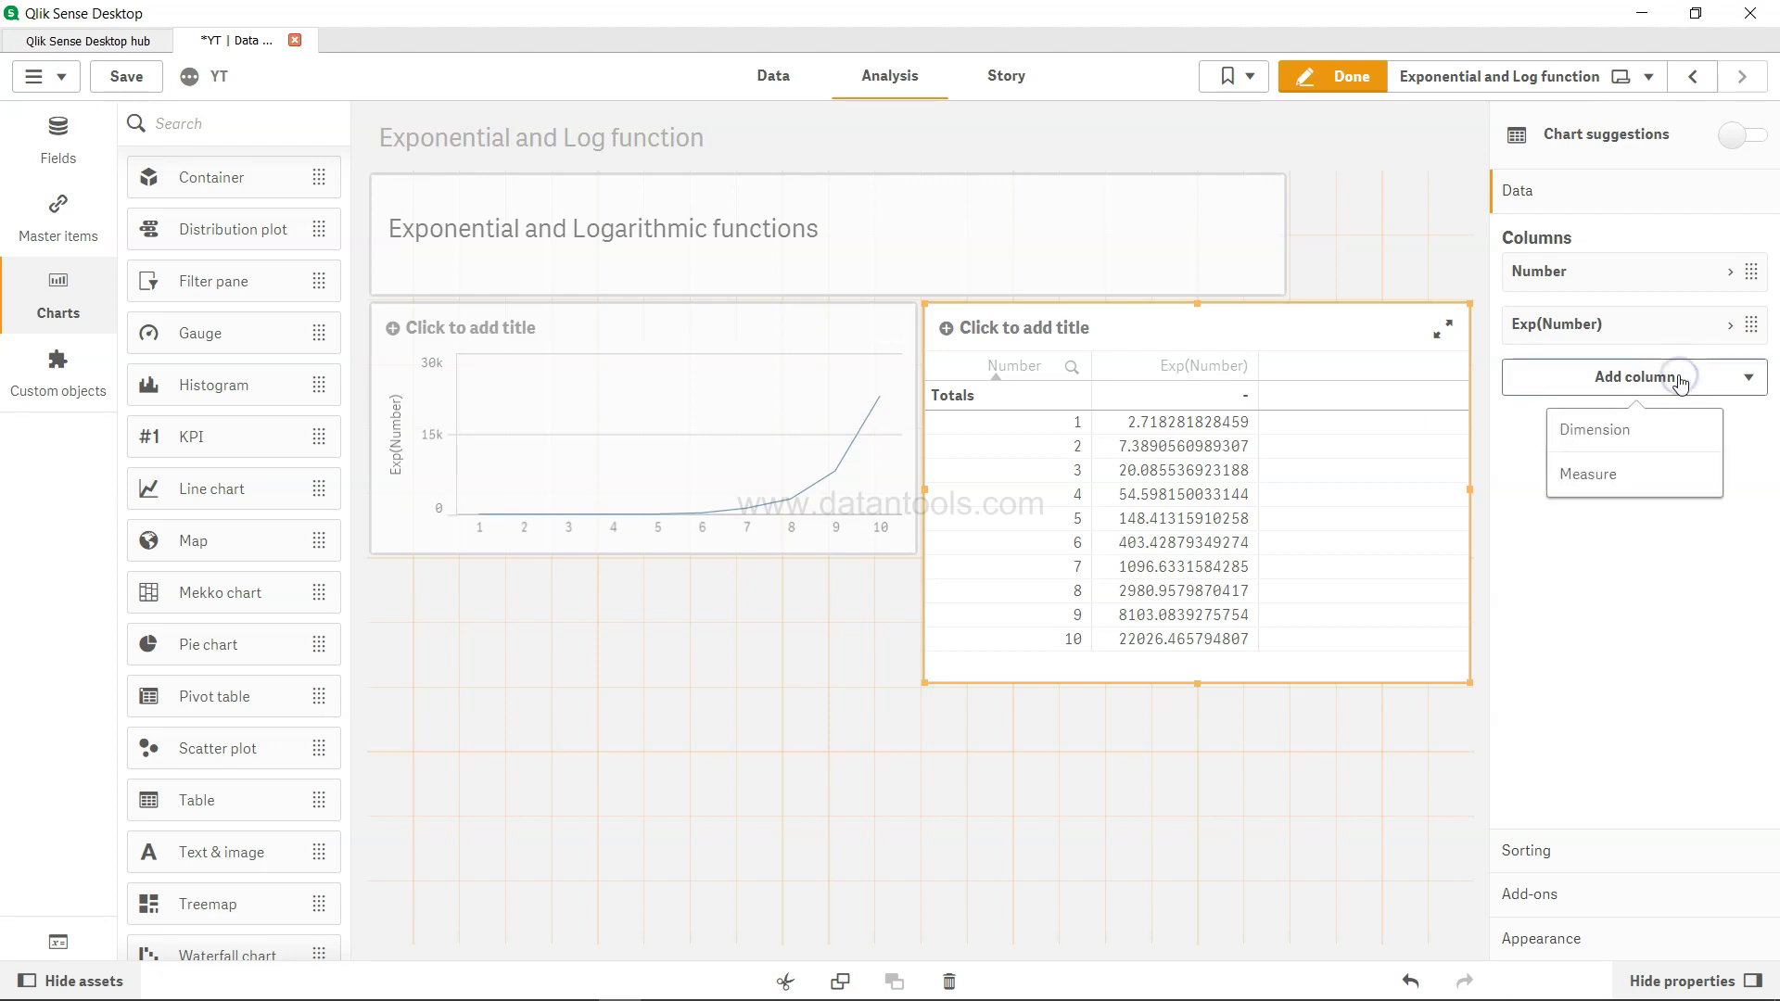
click(1625, 480)
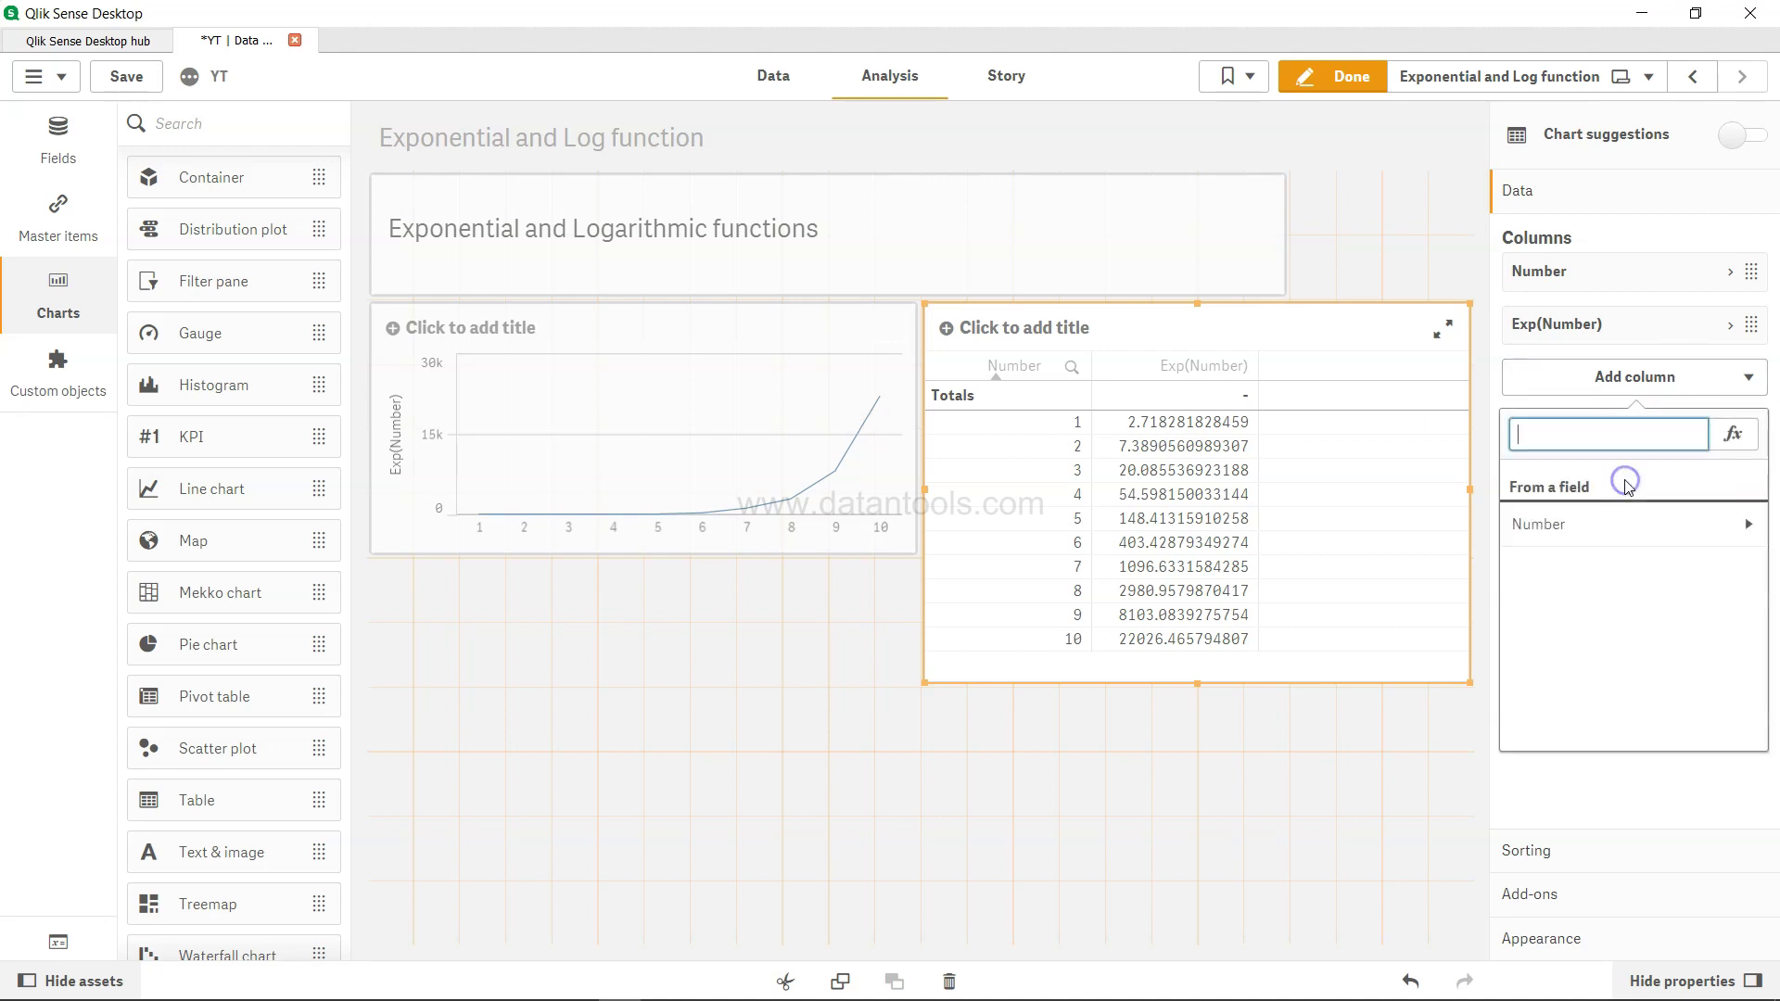
click(1733, 434)
text(lo)
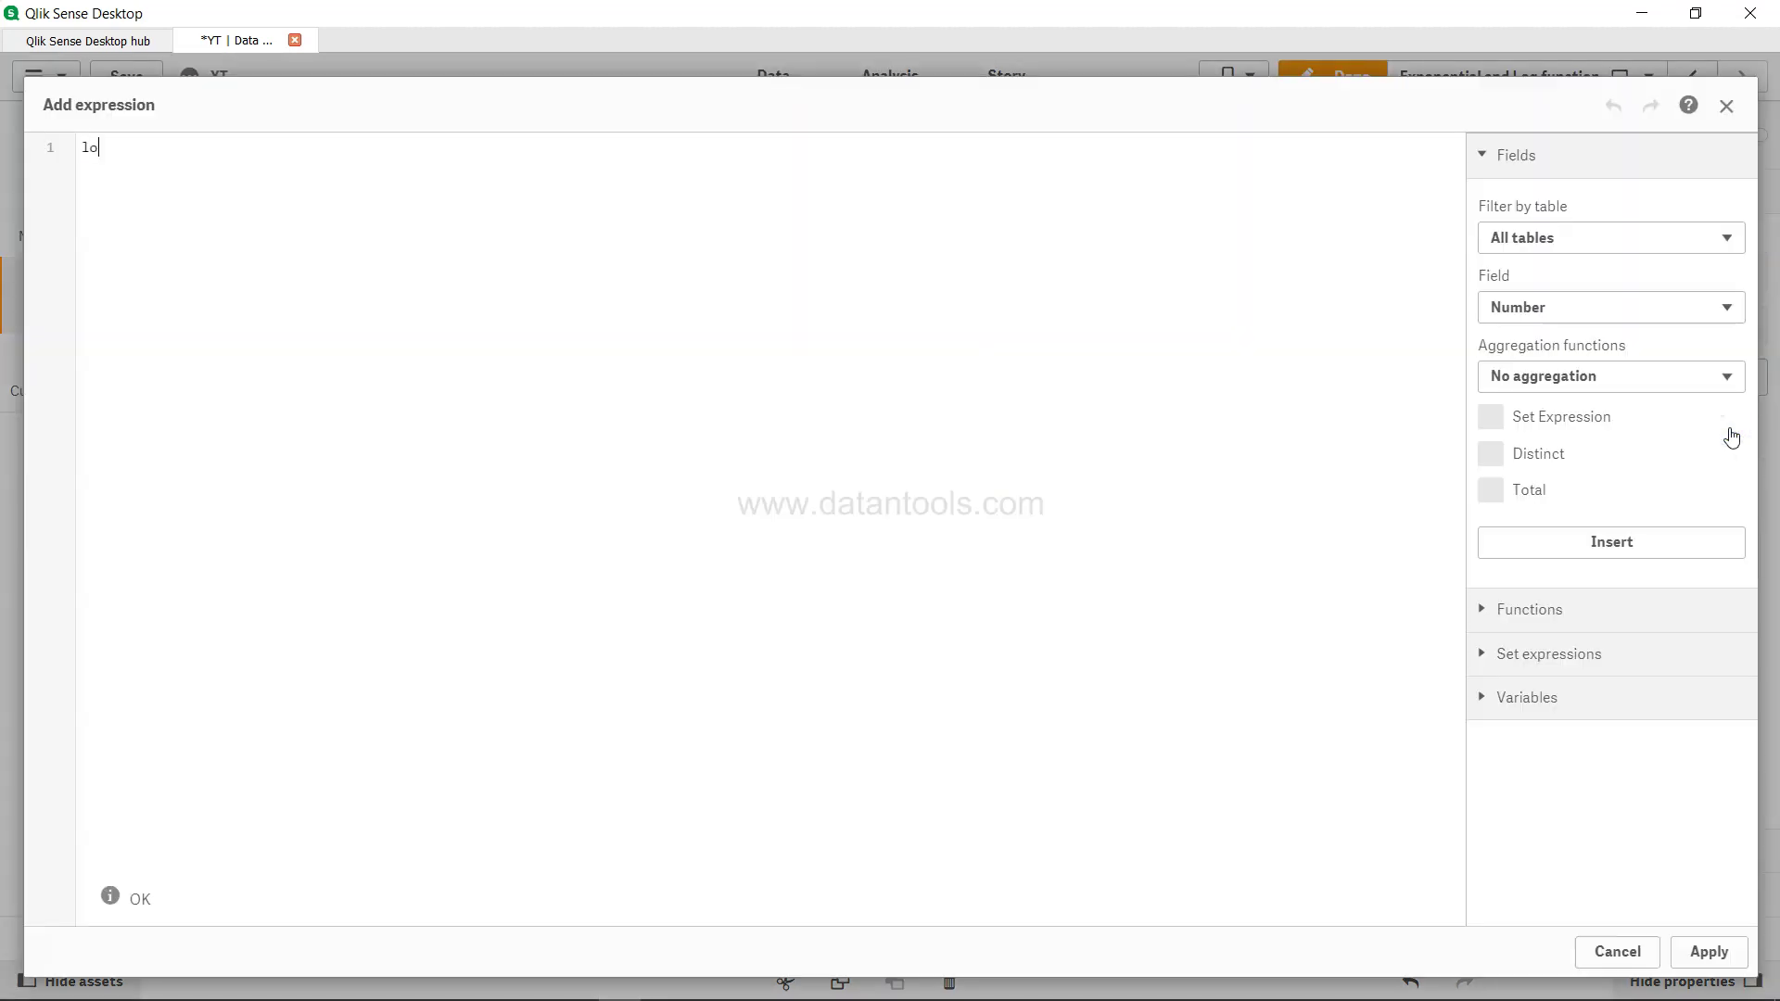
text(g(Number)
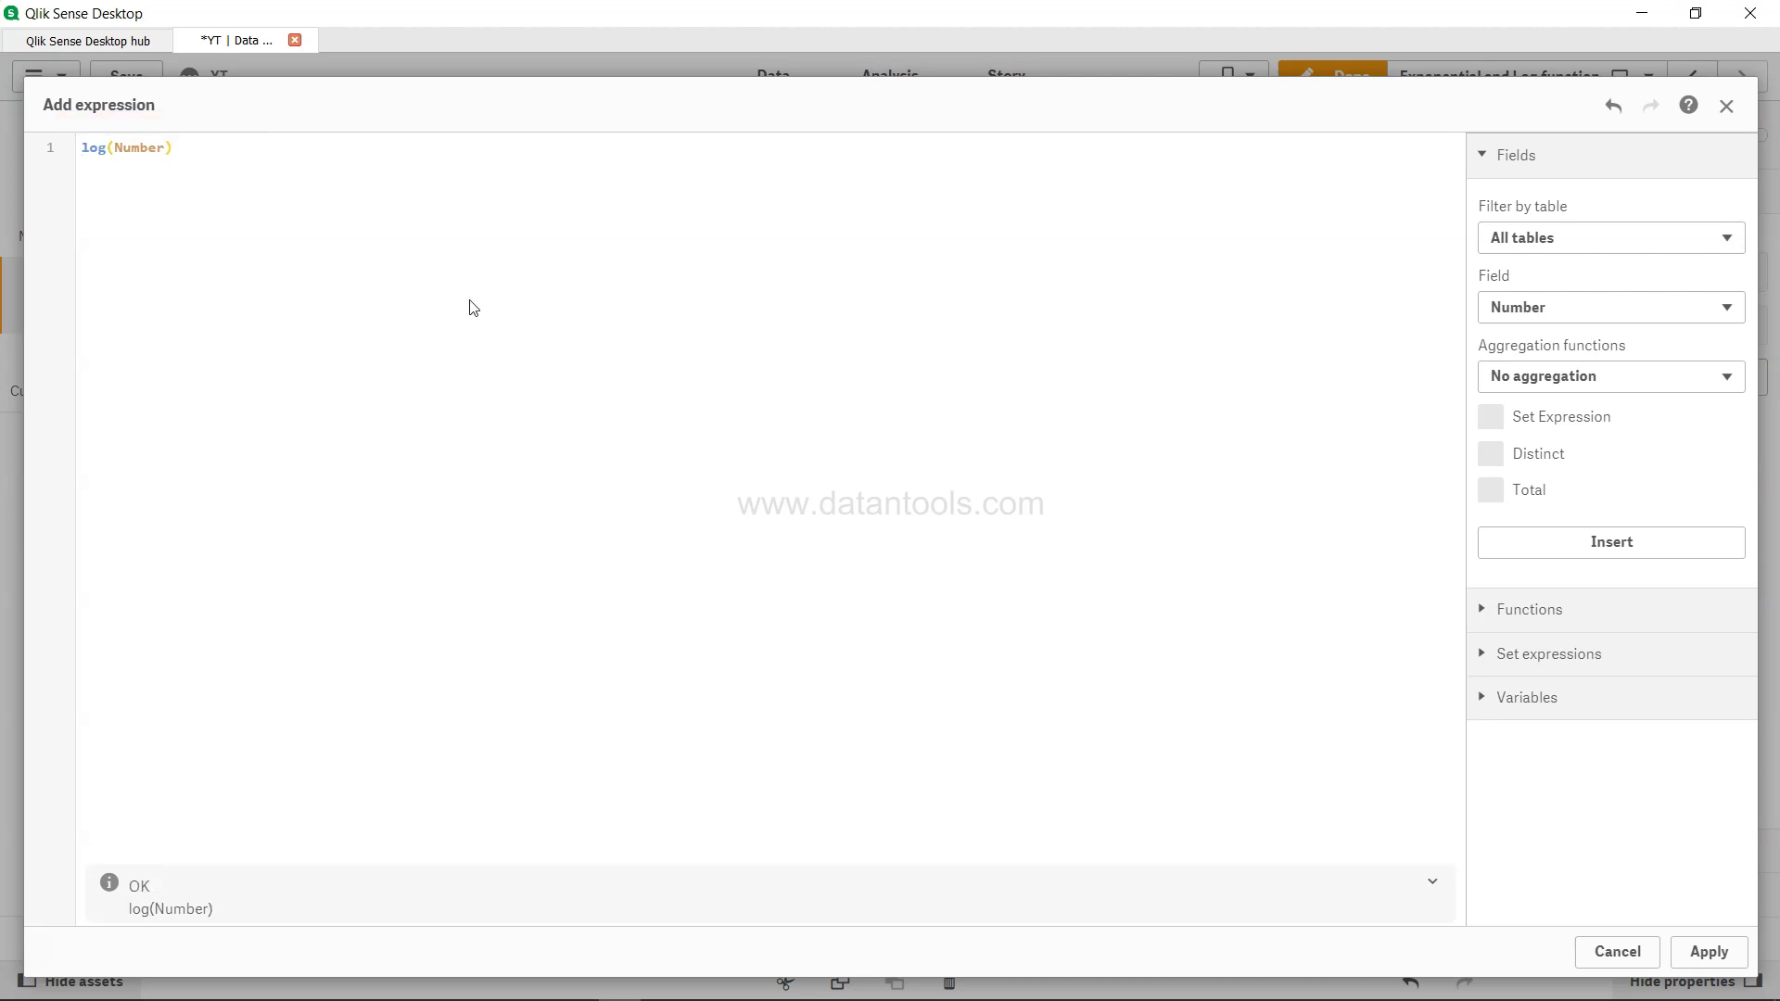
click(1702, 954)
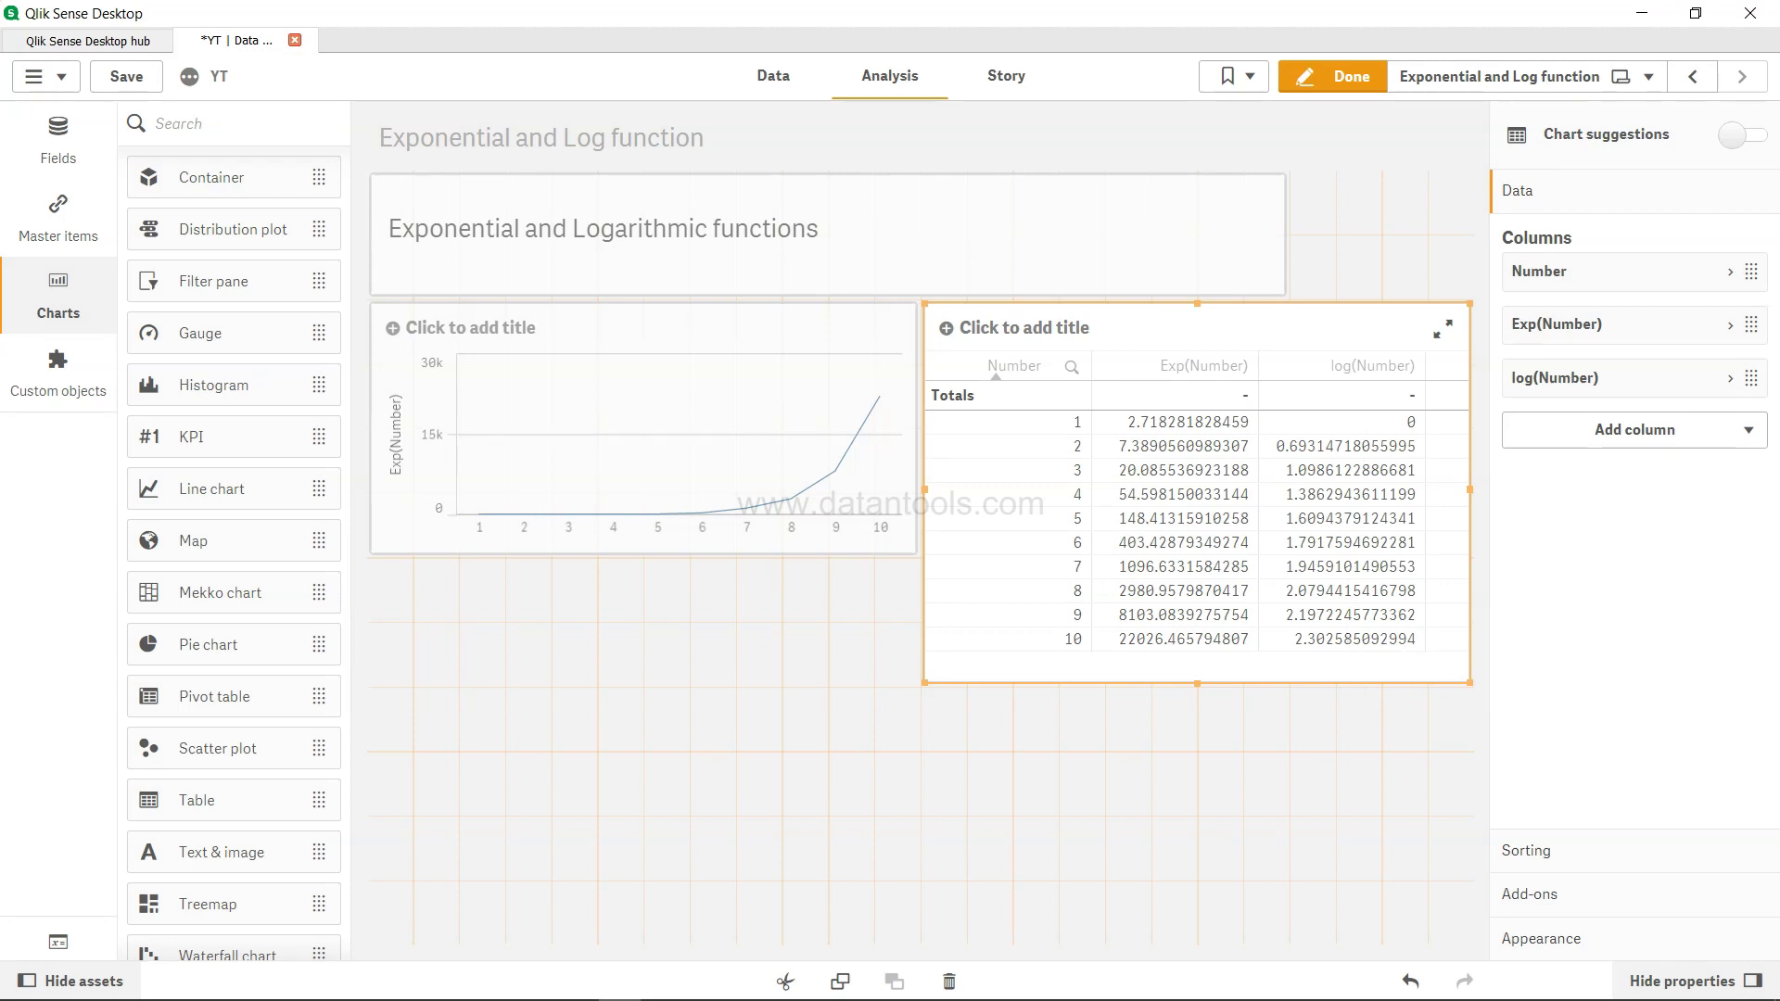
Add a measure column with the expression Log10(Number) to the table.
click(1685, 431)
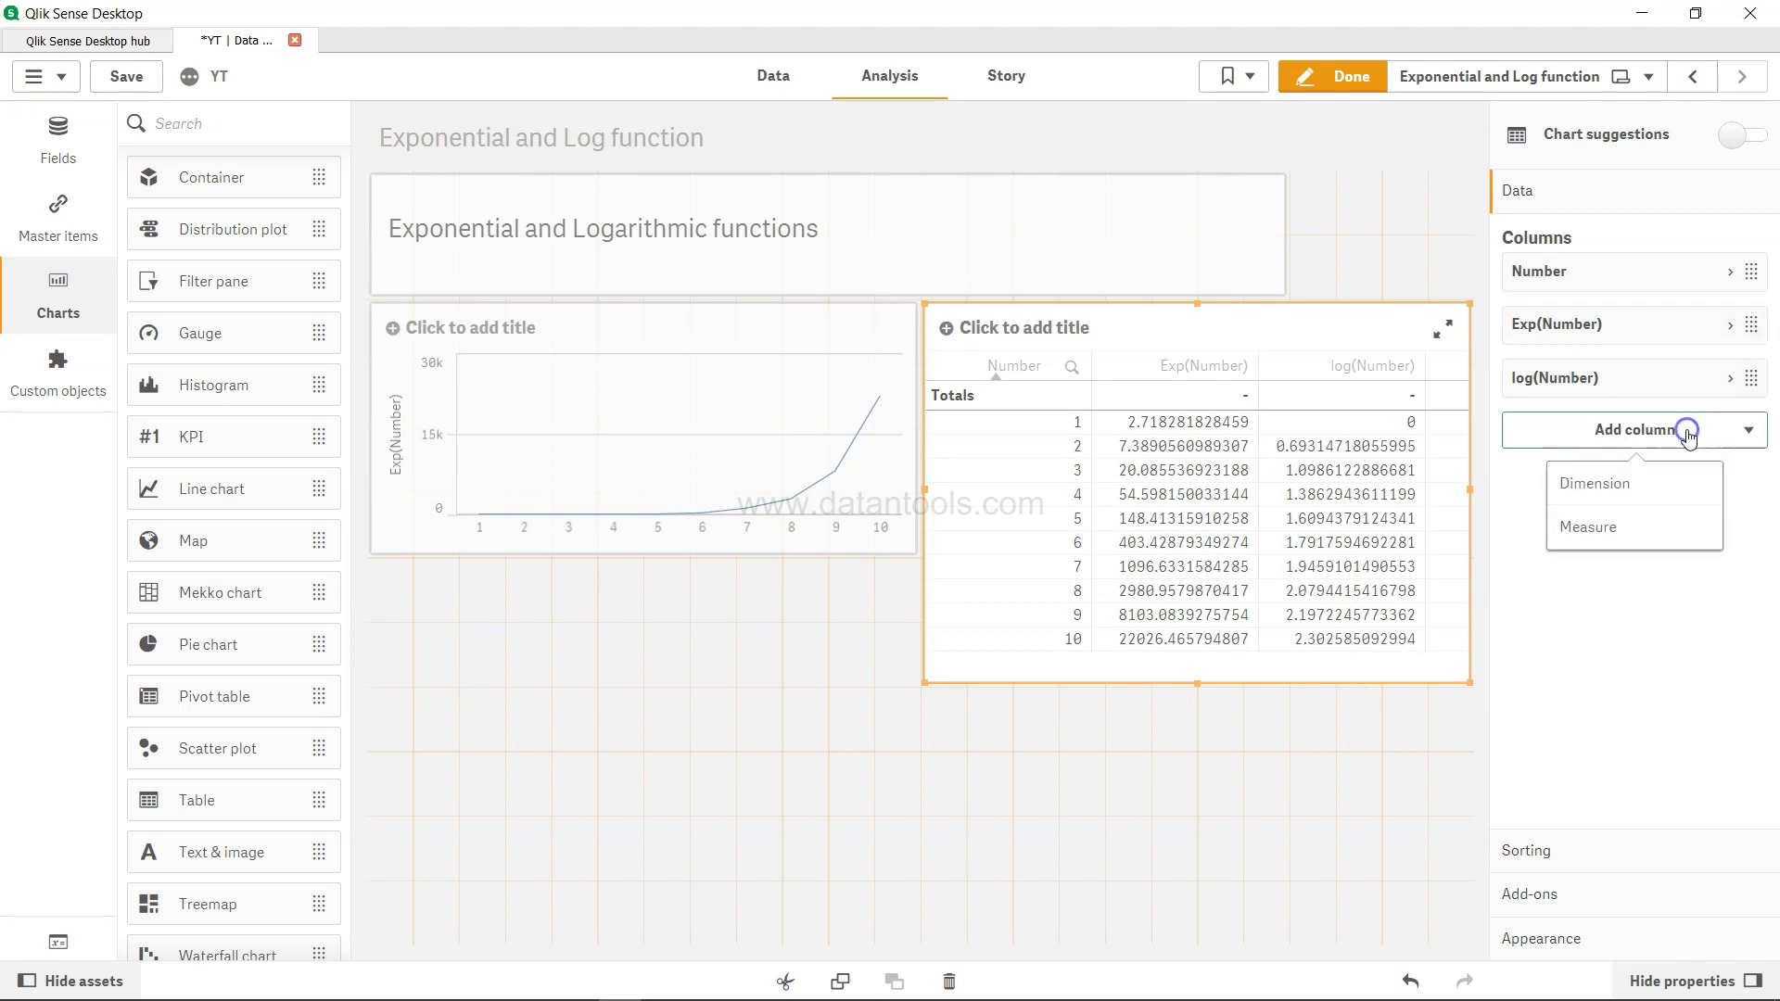
click(1679, 526)
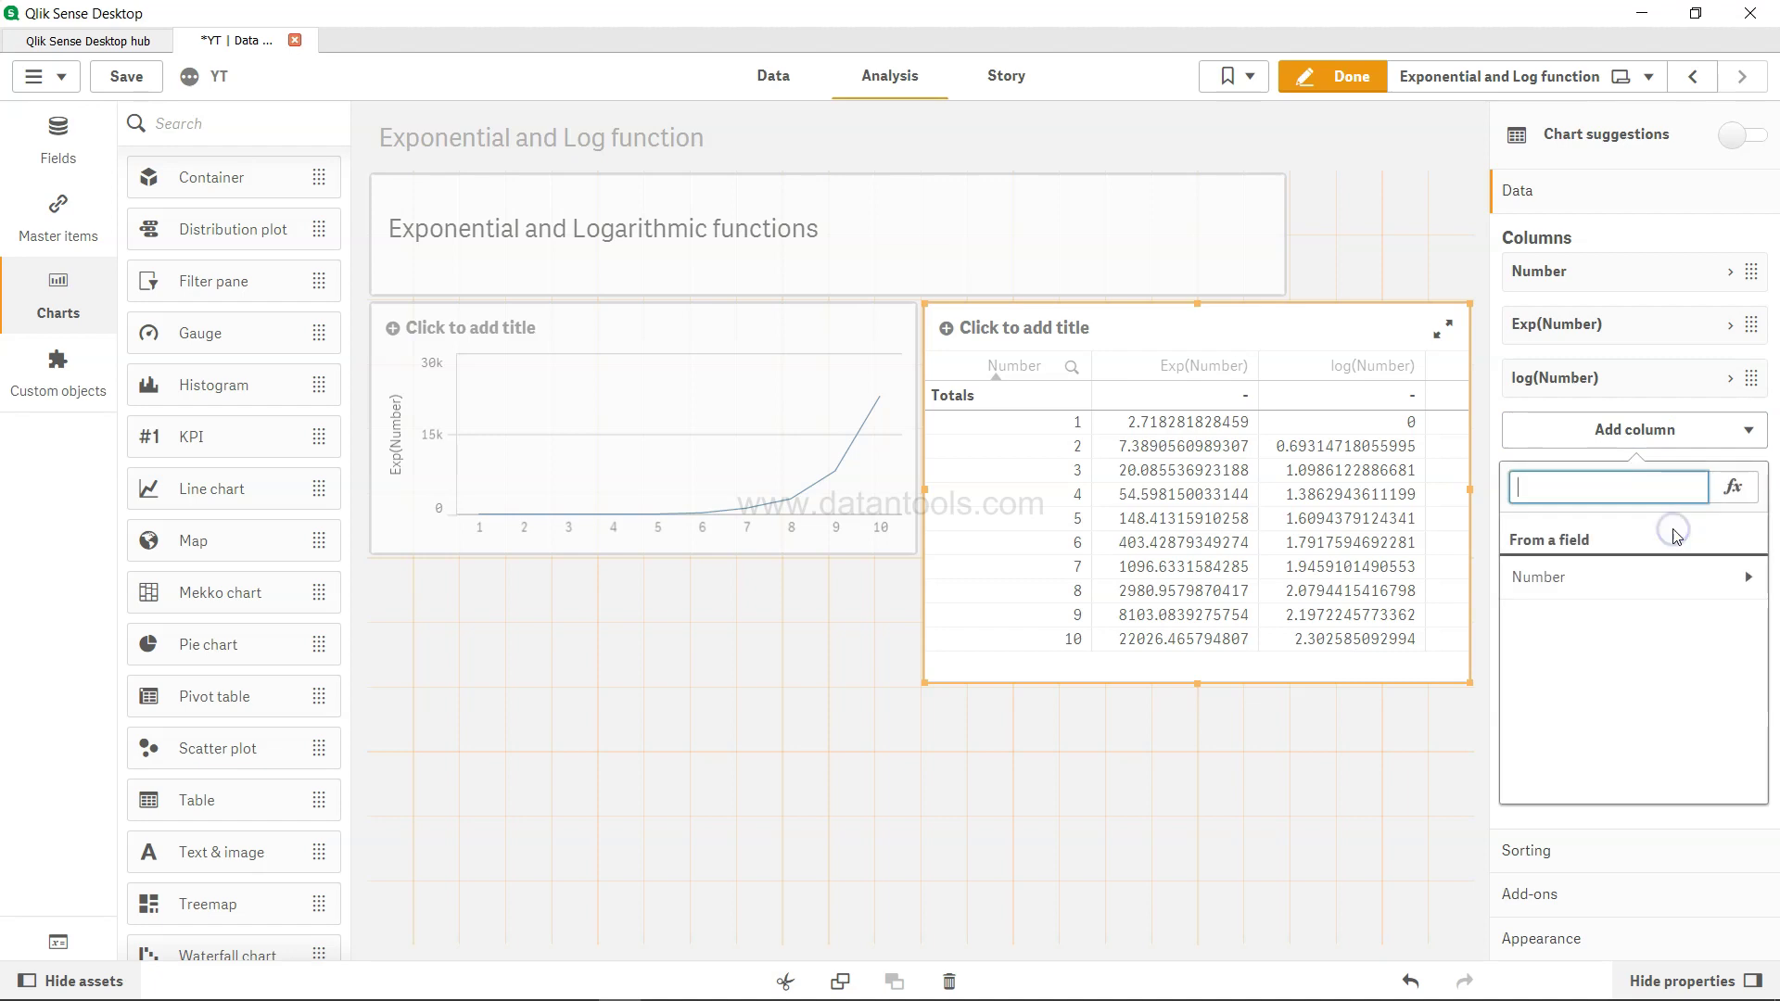
click(1732, 496)
text(Log10()
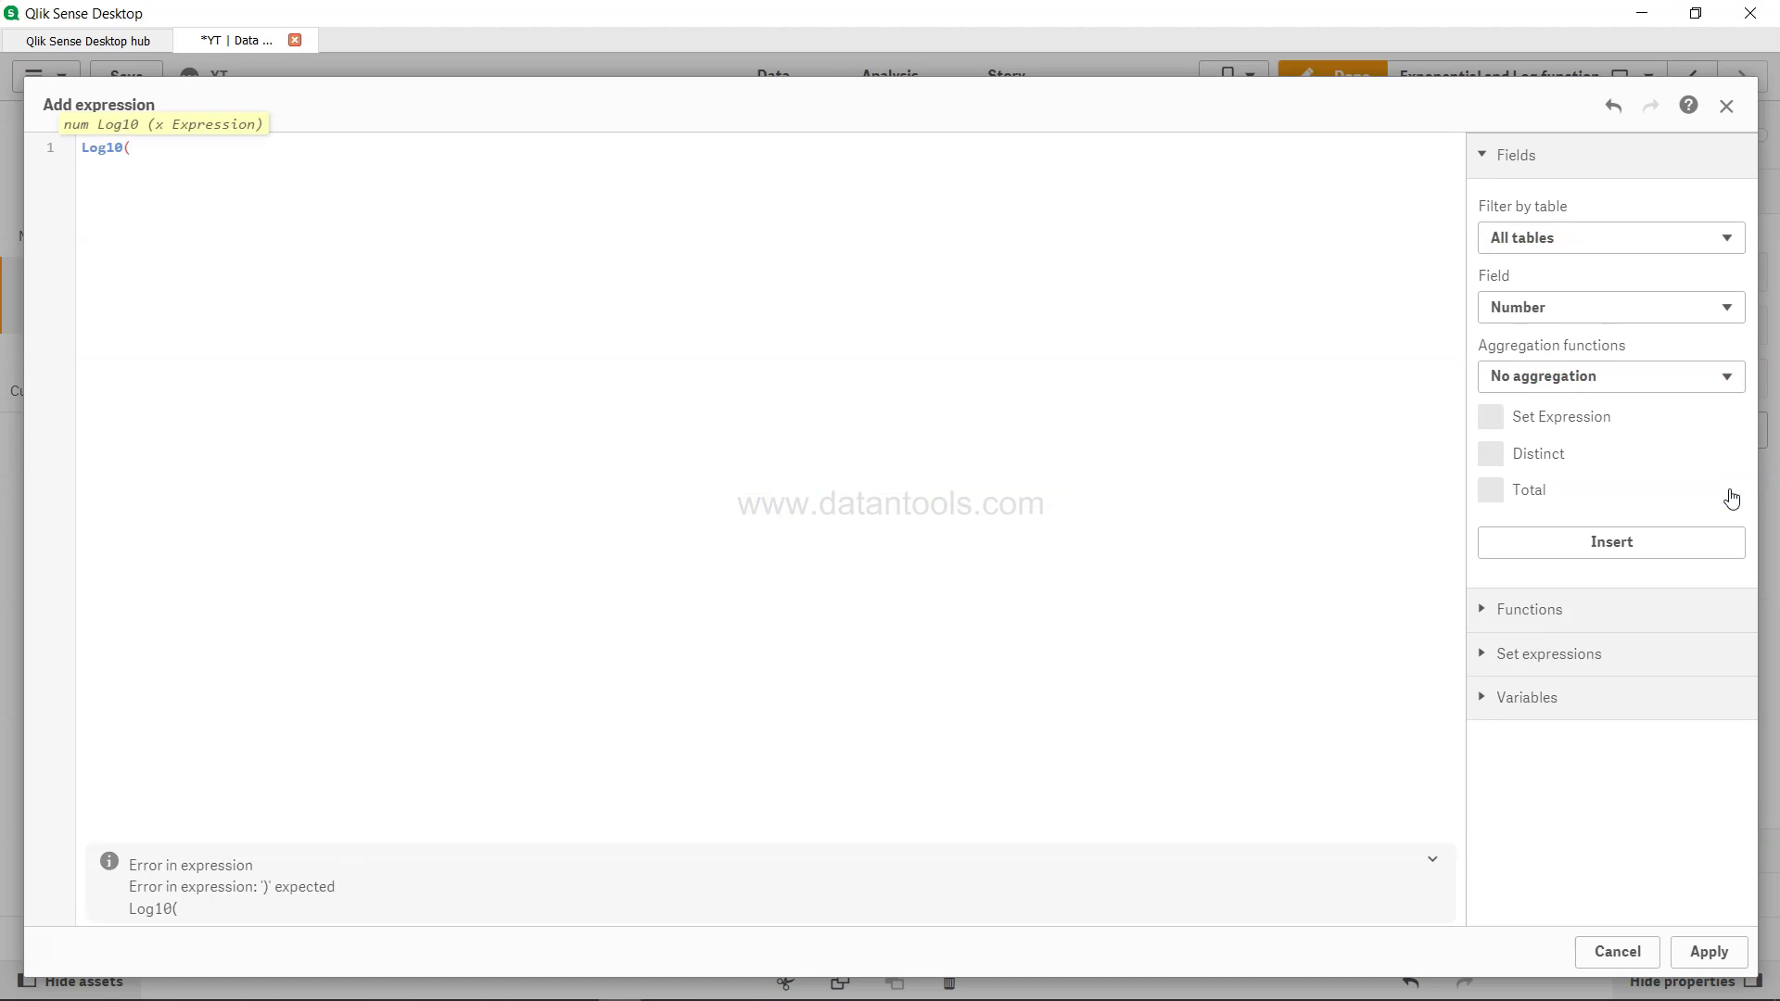
text(Number))
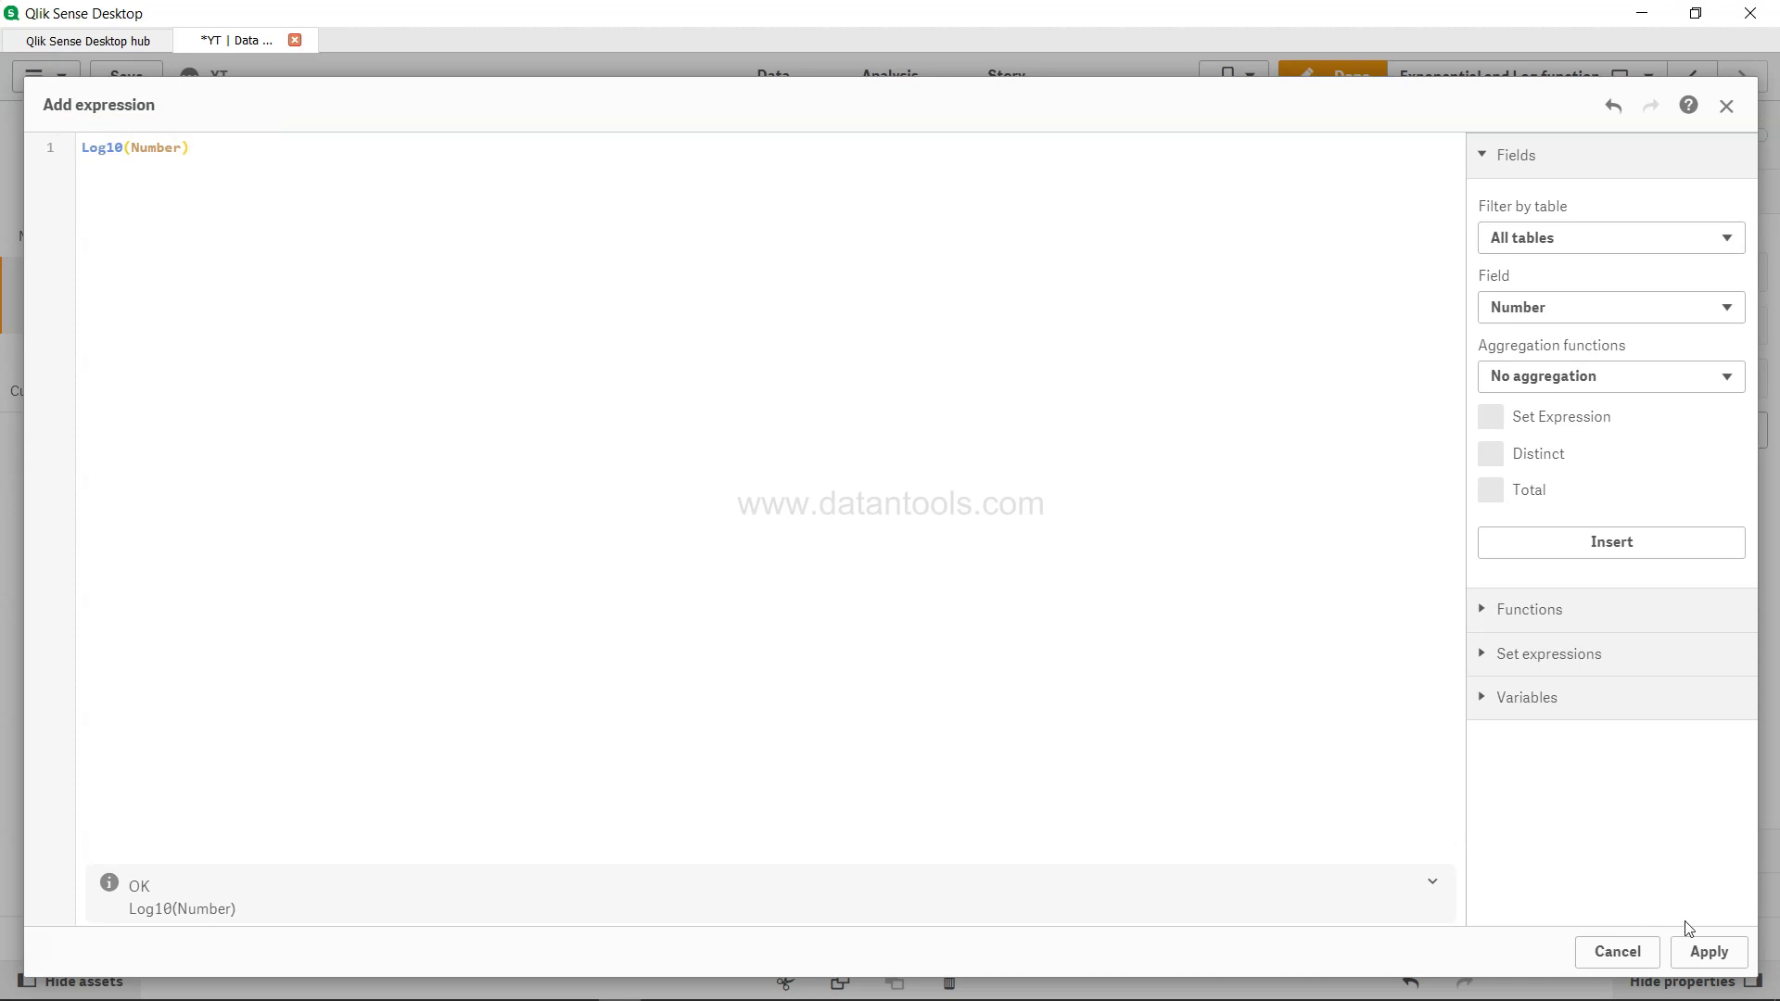
click(1708, 956)
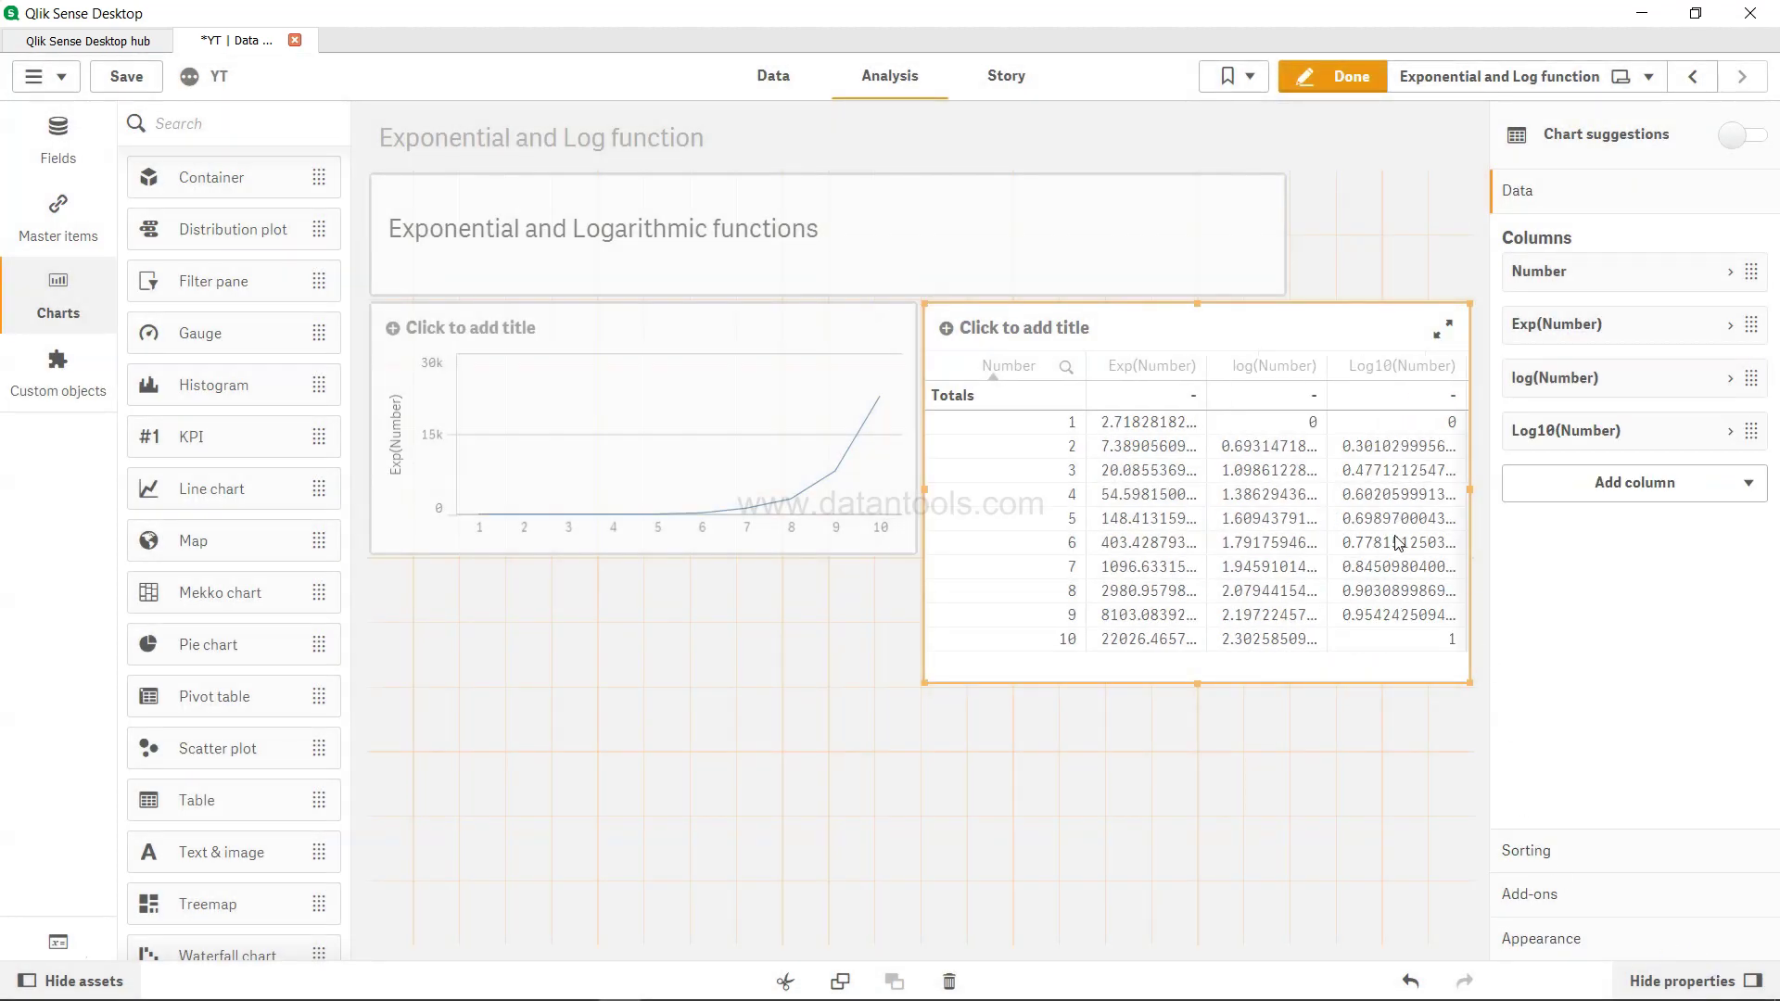